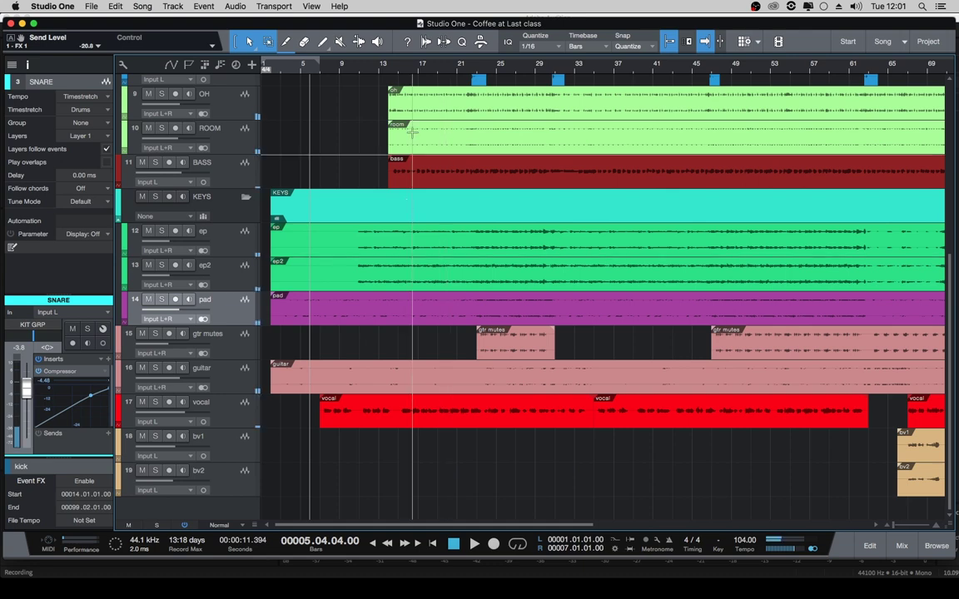
- In the mixer console, insert a Compressor on the vocal channel by searching for 'COM'
key(F3)
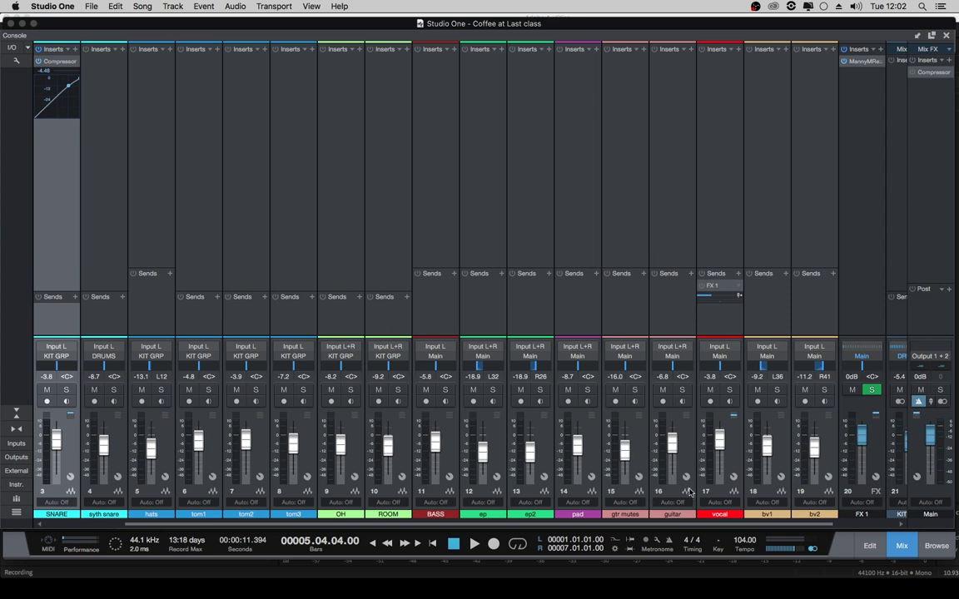
click(733, 228)
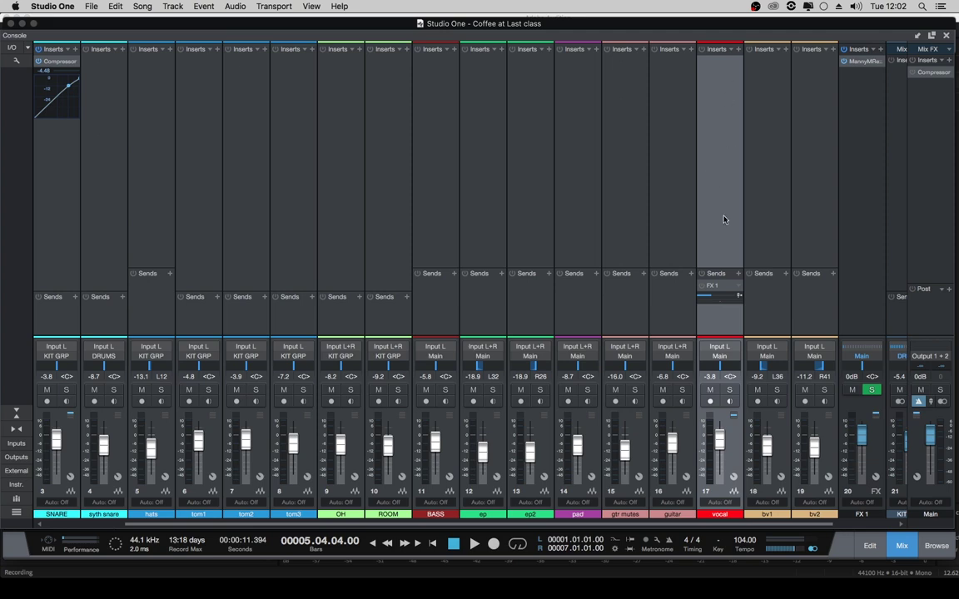
click(737, 49)
text(COM)
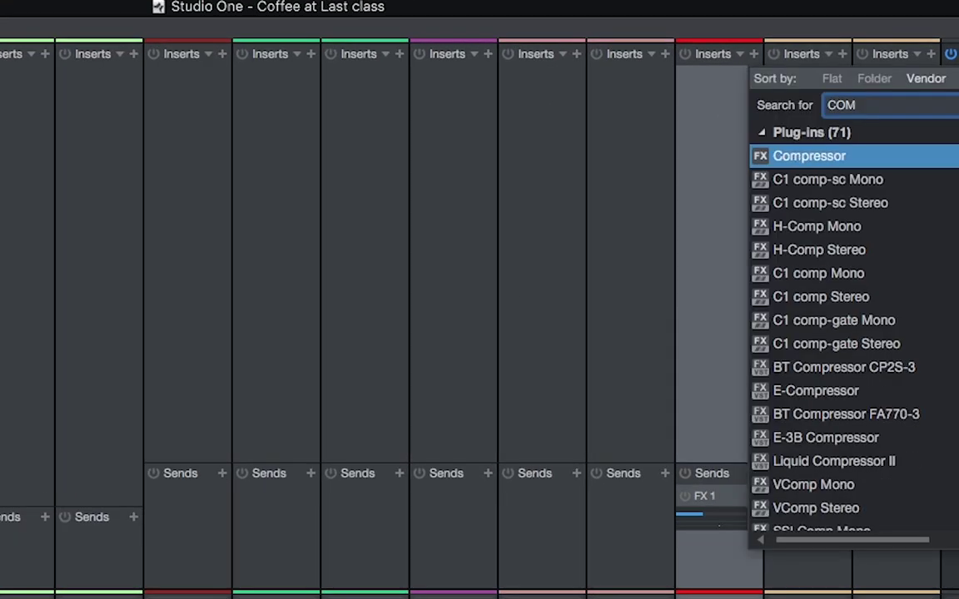
double_click(820, 154)
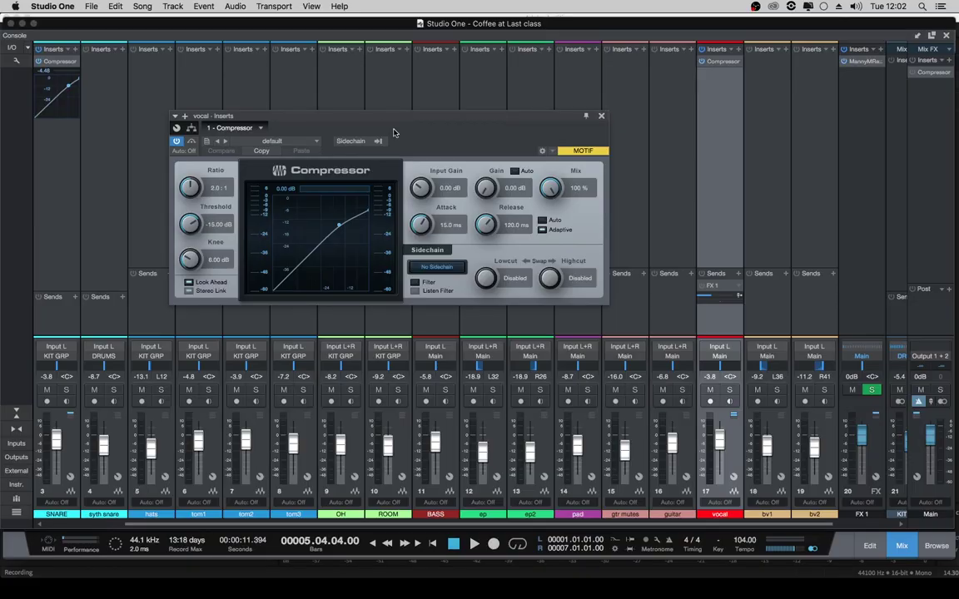
- Set the vocal Compressor to 13.2 ms attack, 107.1 ms release and 0.24 dB gain, keeping 2.0:1 ratio
drag(405, 116, 451, 73)
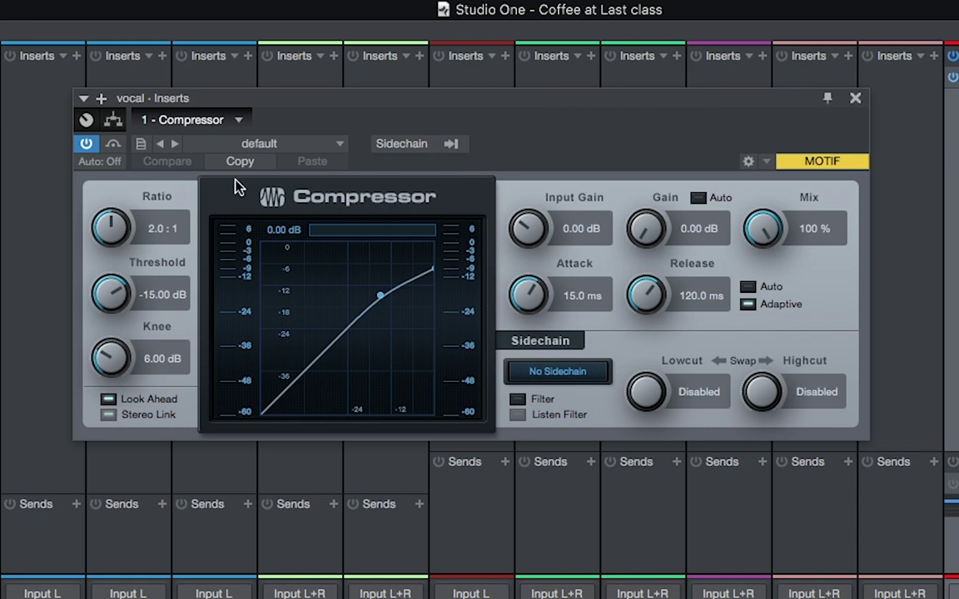
drag(114, 226, 98, 253)
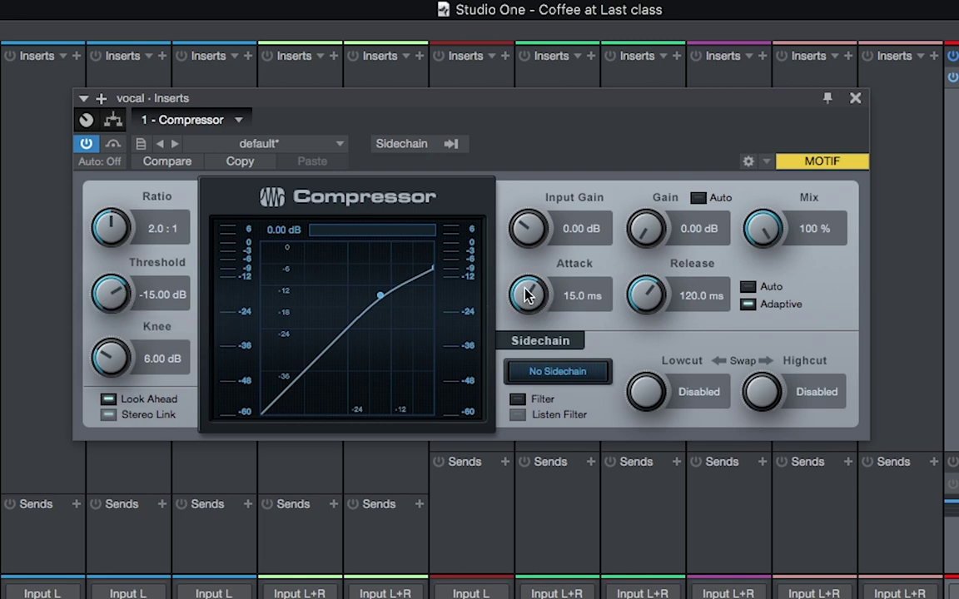
drag(527, 294, 525, 293)
drag(646, 294, 646, 287)
mouse_move(648, 231)
mouse_down()
mouse_move(648, 216)
mouse_move(648, 228)
mouse_up()
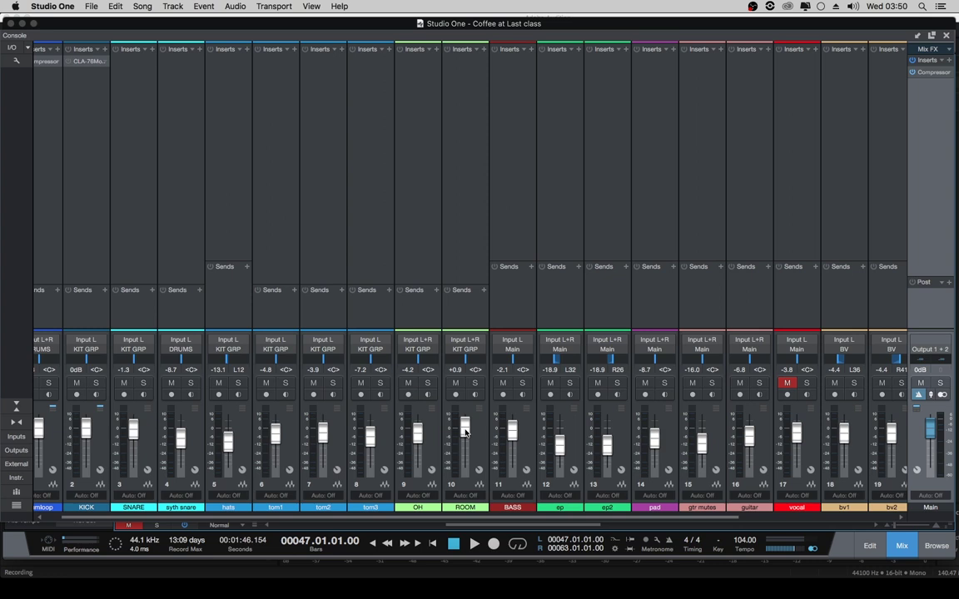
- Select the BASS channel and scroll through the mixer console
scroll(465, 432, down, 3)
click(506, 432)
scroll(465, 441, down, 3)
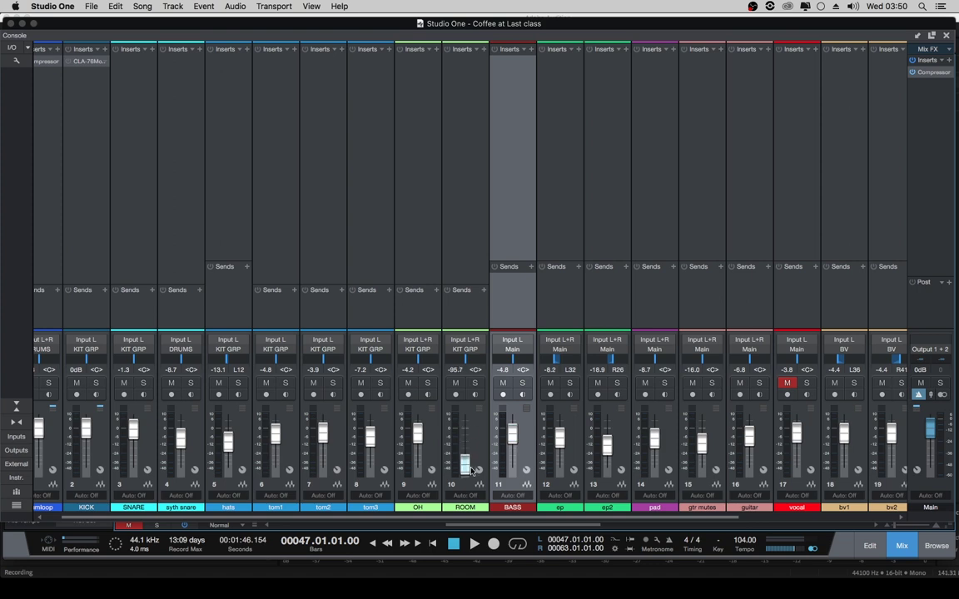
scroll(470, 441, up, 3)
scroll(471, 440, up, 2)
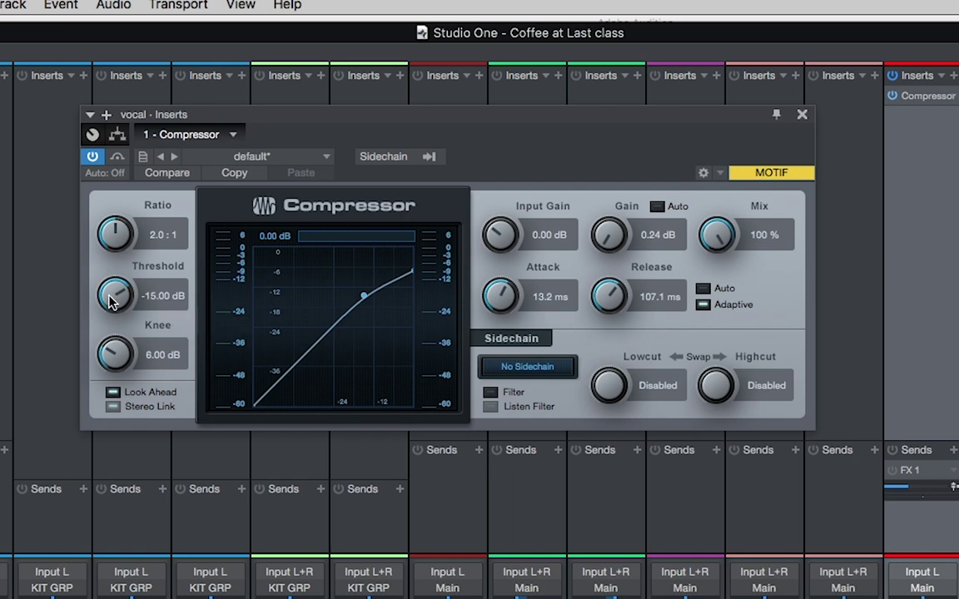
- Try Threshold values between -11.64 and -23.52 dB, then reset the Threshold to 0.00 dB
mouse_move(111, 295)
mouse_down()
mouse_move(102, 304)
mouse_move(121, 298)
mouse_up()
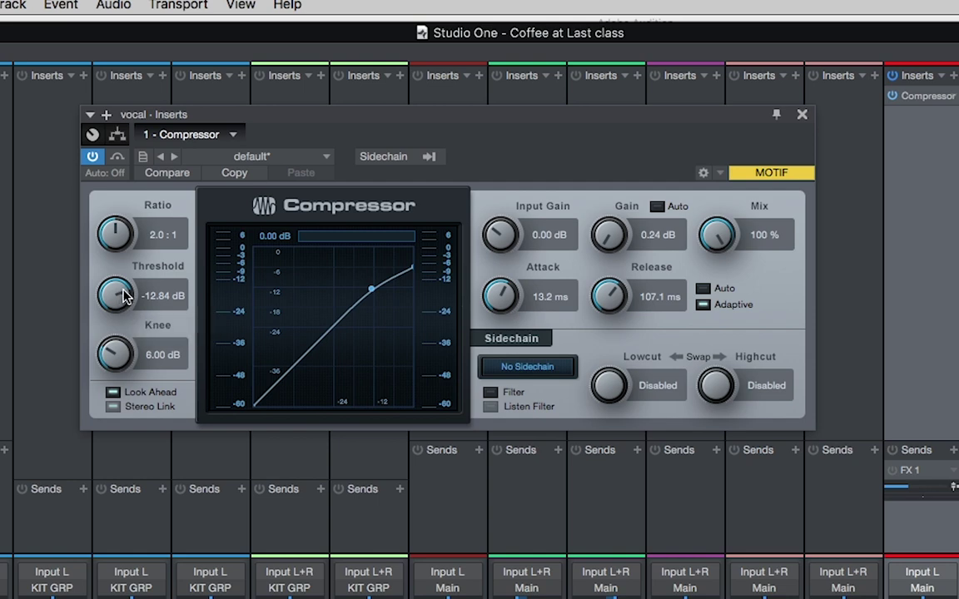
mouse_move(231, 306)
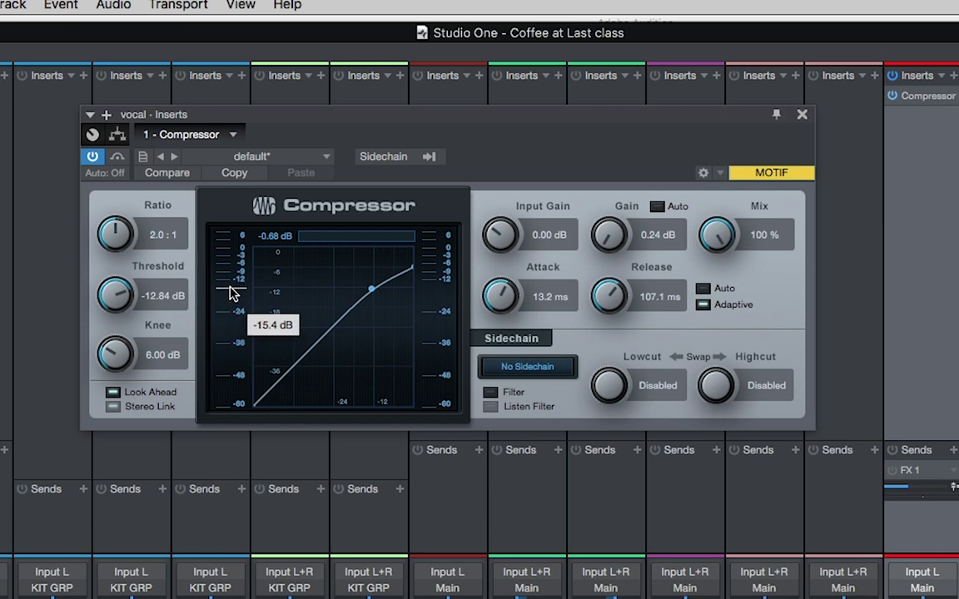
drag(111, 263, 108, 295)
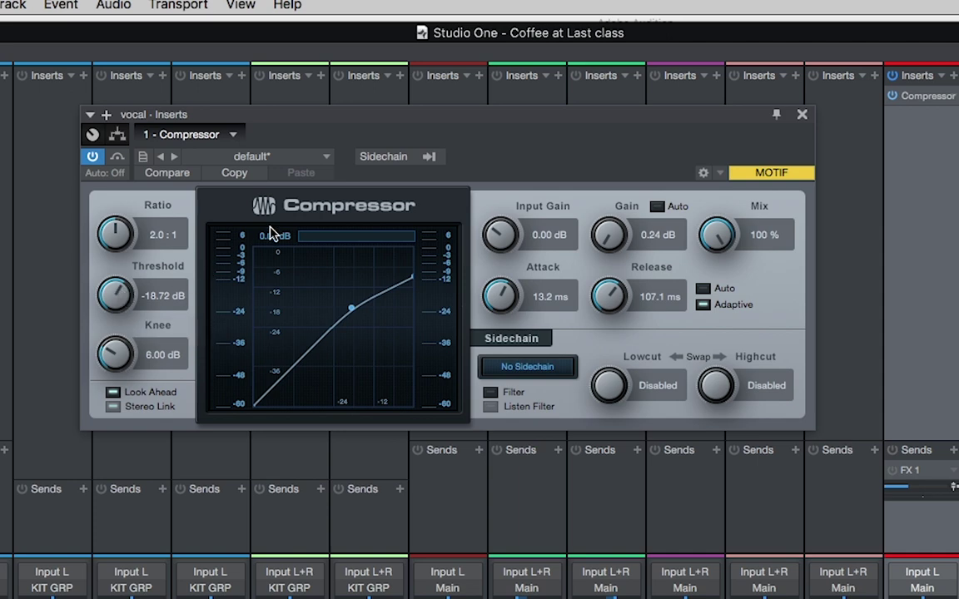
mouse_move(338, 129)
mouse_down()
mouse_move(334, 139)
mouse_move(339, 122)
mouse_up()
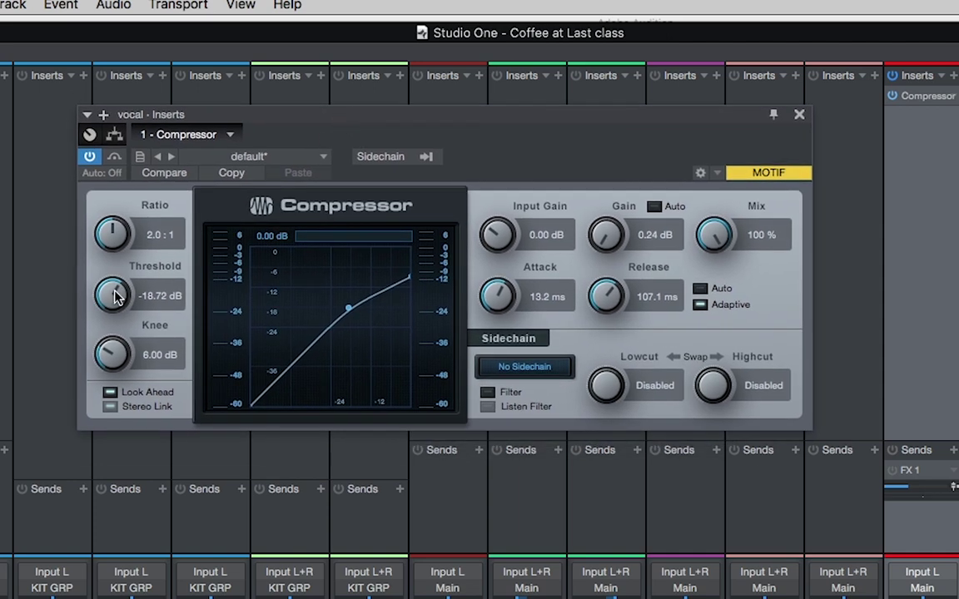
drag(117, 298, 115, 295)
click(147, 298)
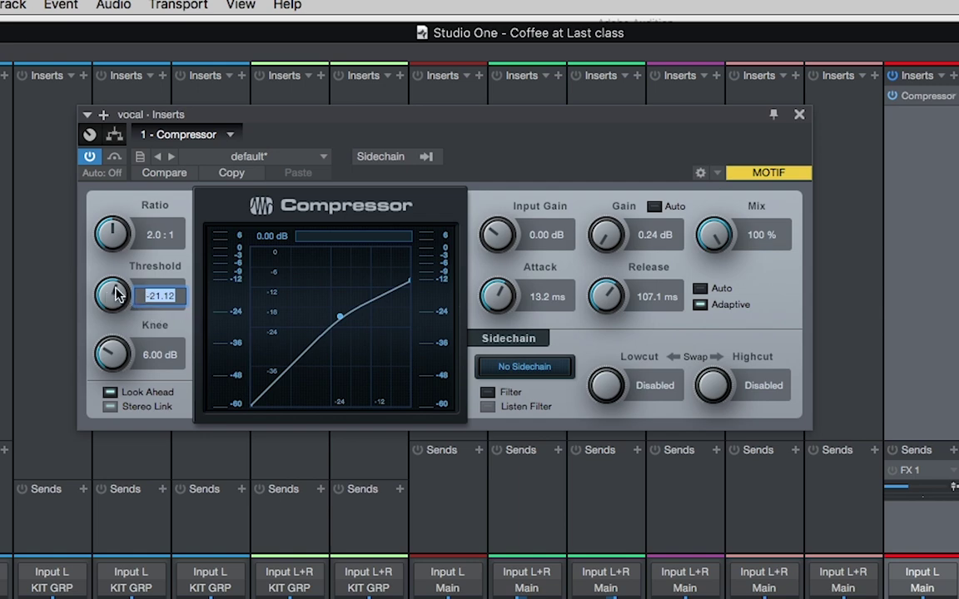
text(0)
key(Return)
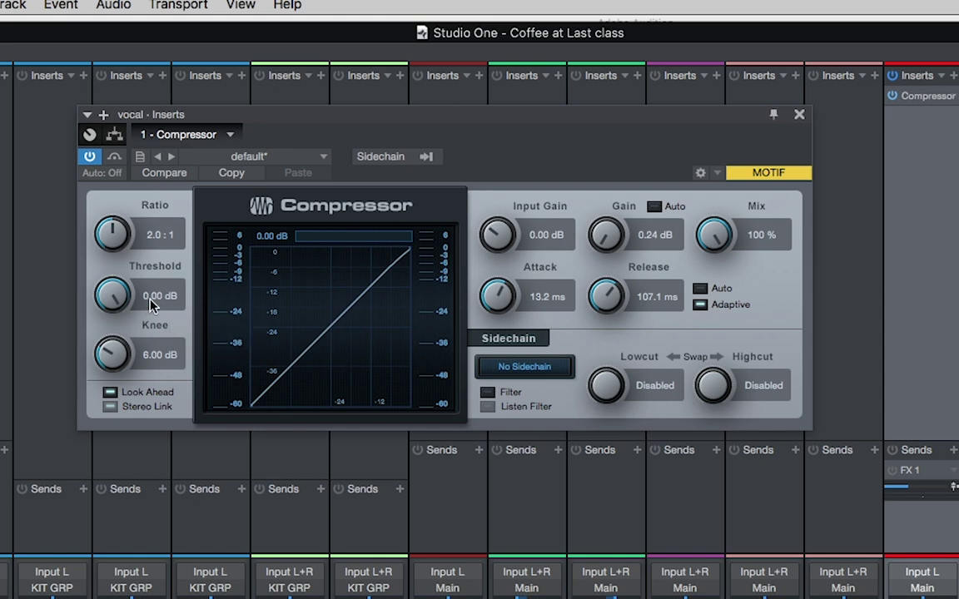
- Sweep the Threshold through lower values, passing -28.47 dB and ending at -48.00 dB
drag(112, 293, 115, 270)
drag(116, 304, 97, 272)
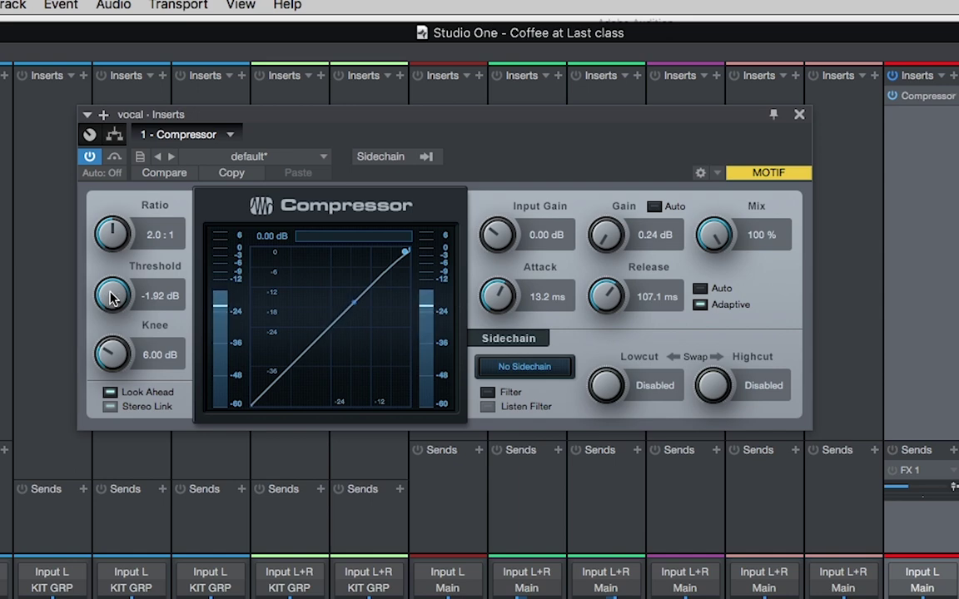
drag(112, 298, 104, 427)
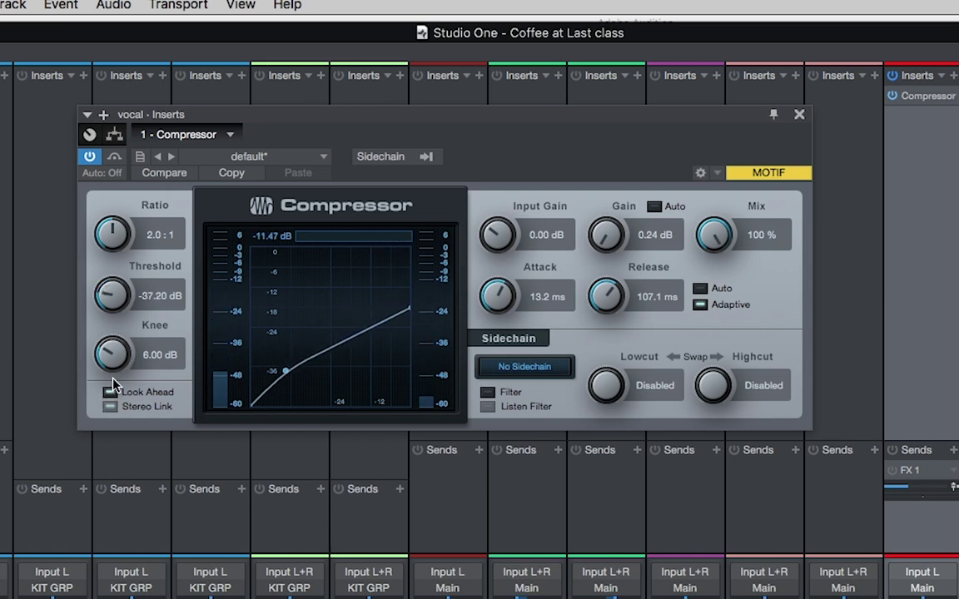
drag(286, 373, 287, 387)
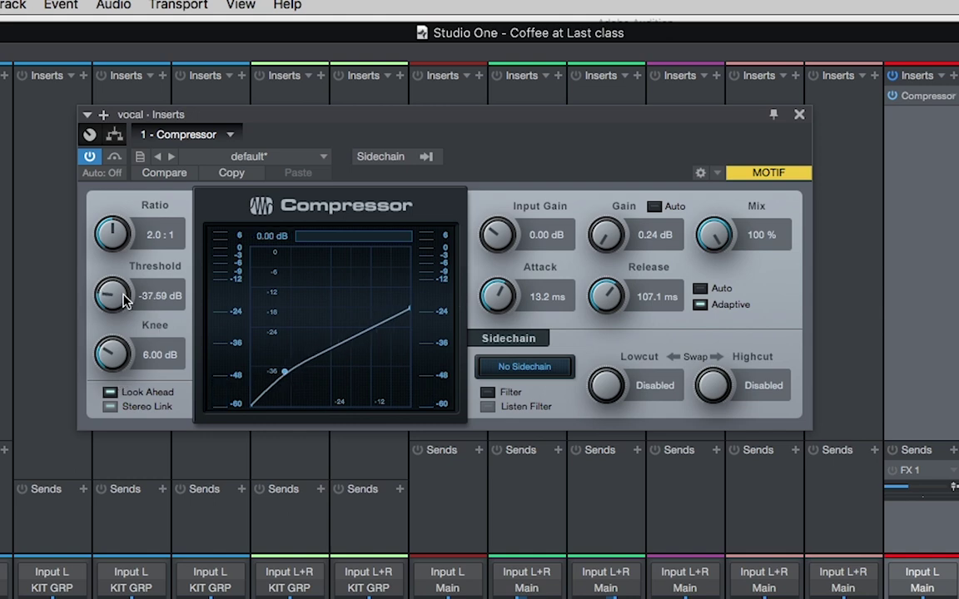
drag(117, 298, 117, 264)
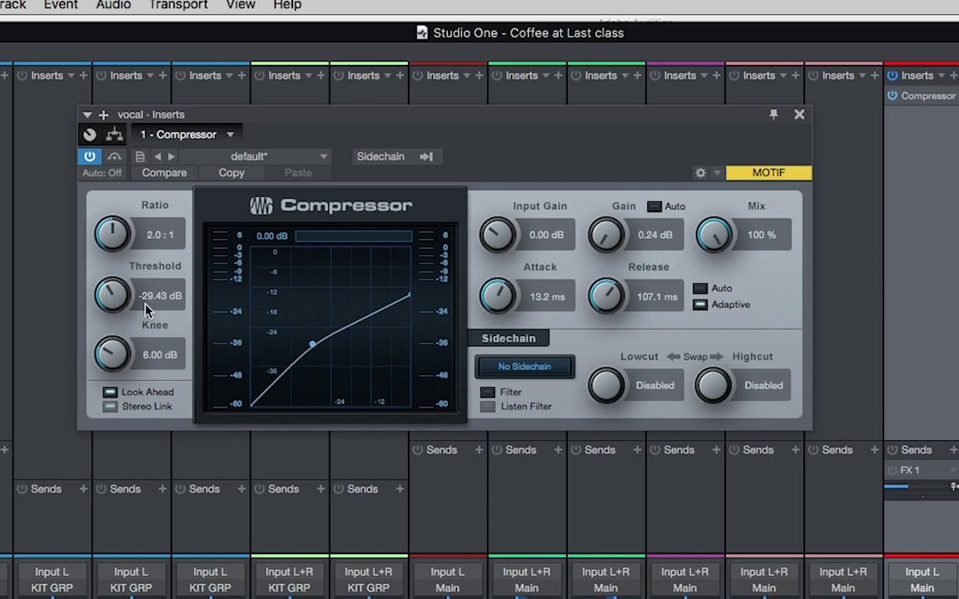
click(151, 301)
mouse_move(112, 293)
mouse_down()
mouse_move(93, 250)
mouse_move(98, 286)
mouse_move(103, 254)
mouse_move(106, 286)
mouse_move(98, 255)
mouse_move(114, 273)
mouse_move(109, 253)
mouse_move(119, 292)
mouse_up()
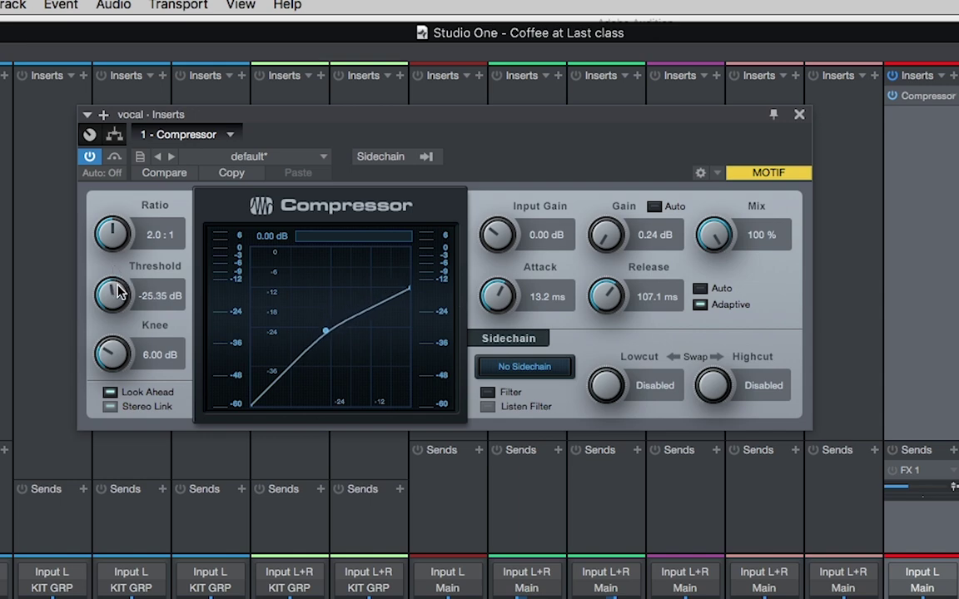
drag(119, 292, 106, 383)
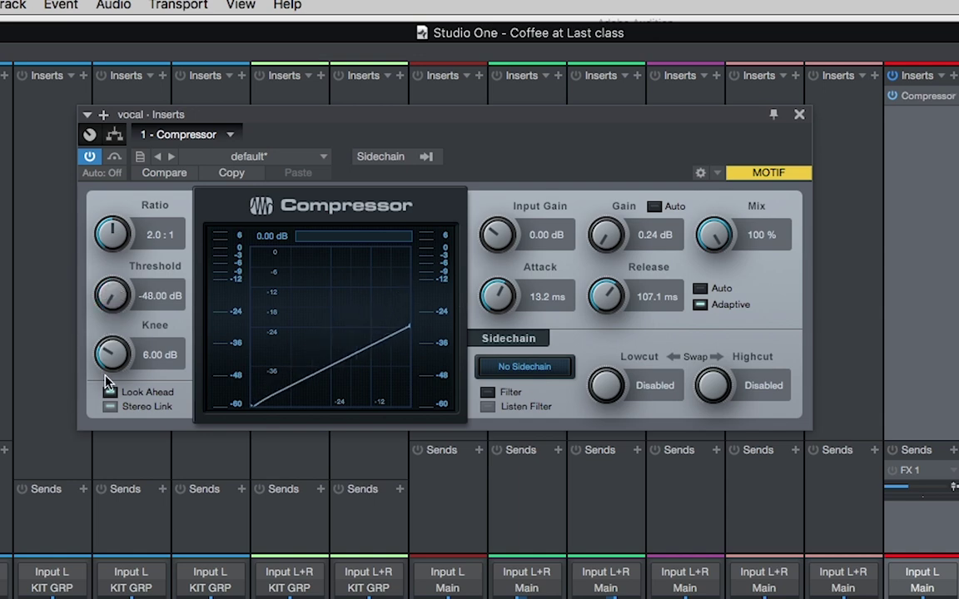
- Lower the vocal Compressor's Ratio from 1.5:1 down to 1:1
scroll(111, 293, up, 10)
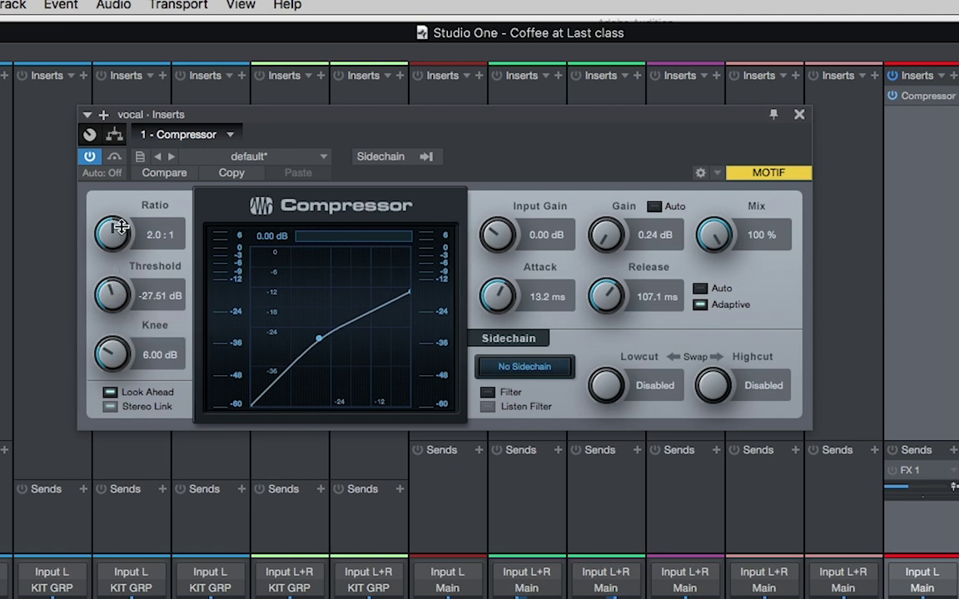
drag(104, 212, 108, 233)
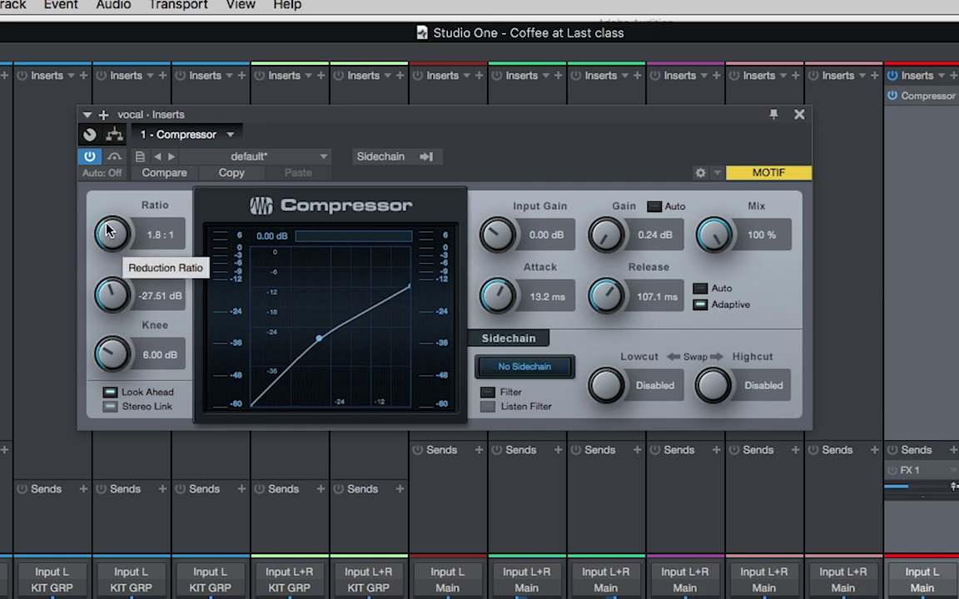
drag(98, 209, 100, 358)
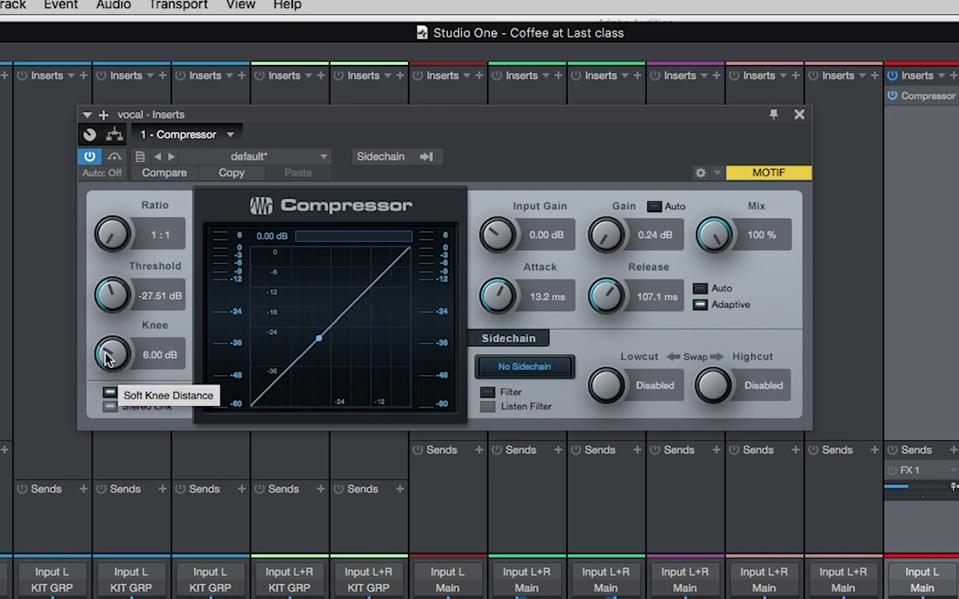
click(161, 236)
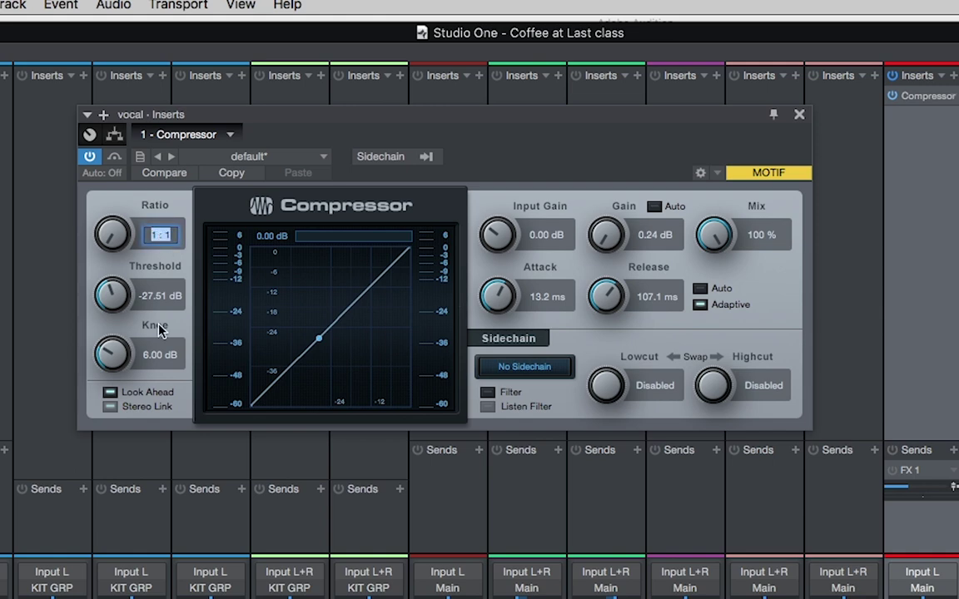
click(111, 239)
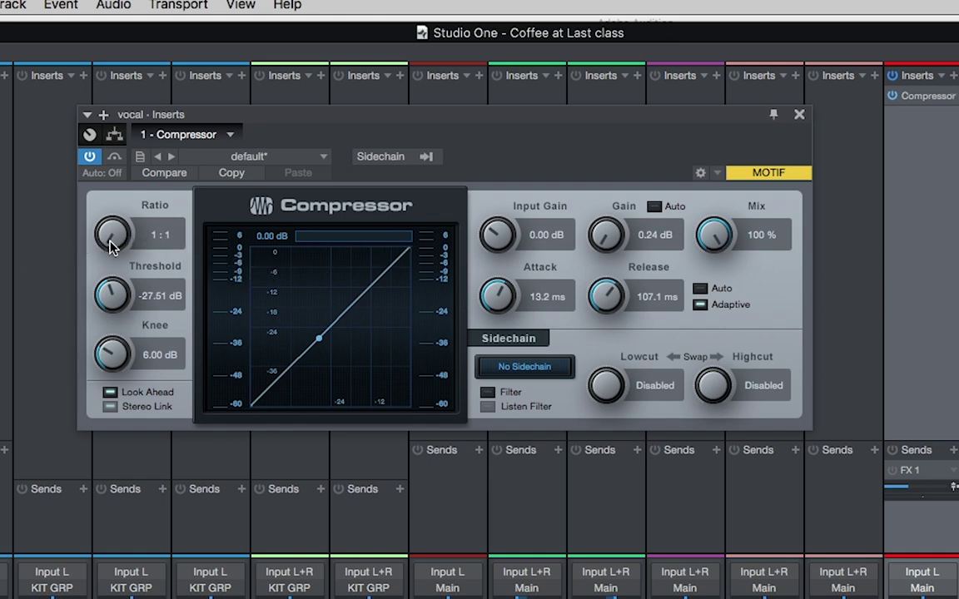
- Sweep the Ratio between 1:1 and 20:1, then set Threshold to -29.19 dB and Ratio to 1.9:1
drag(109, 240, 105, 169)
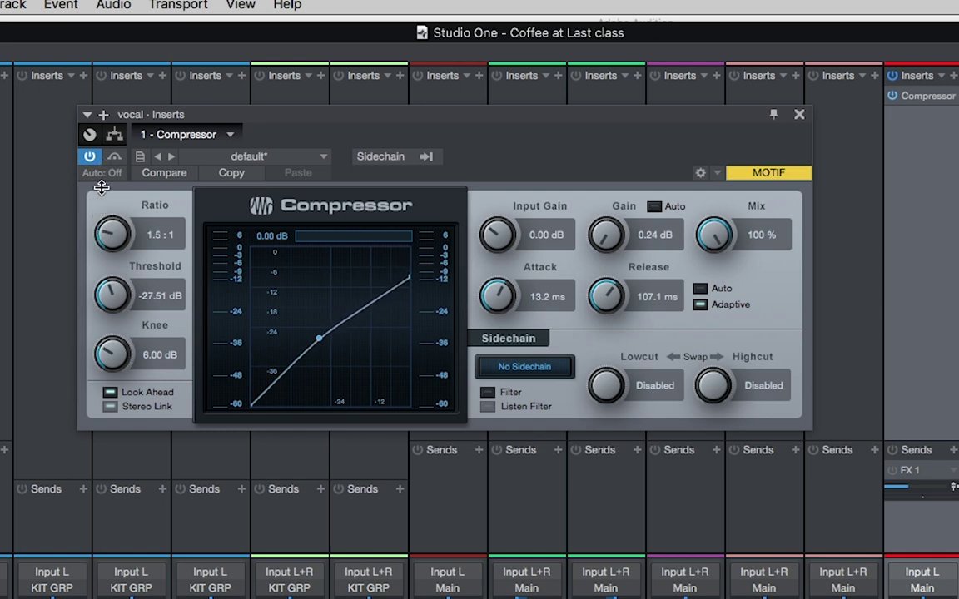
drag(105, 160, 143, 31)
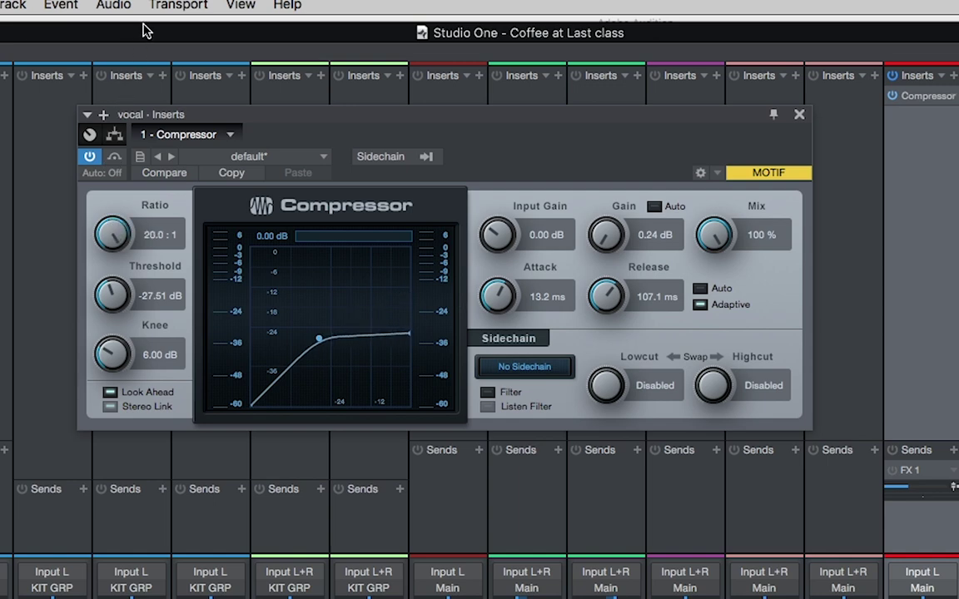
drag(133, 193, 116, 439)
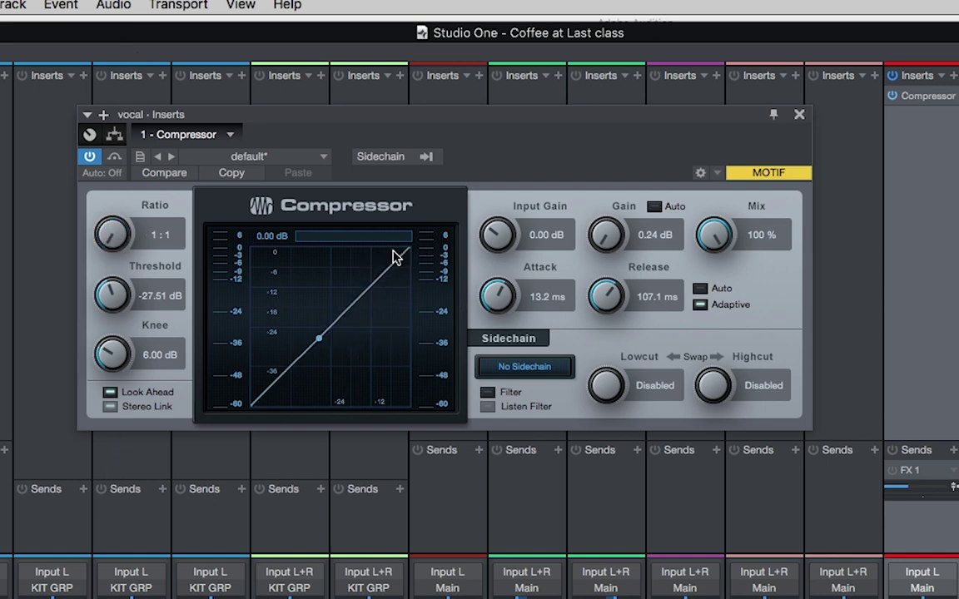
drag(105, 243, 150, 130)
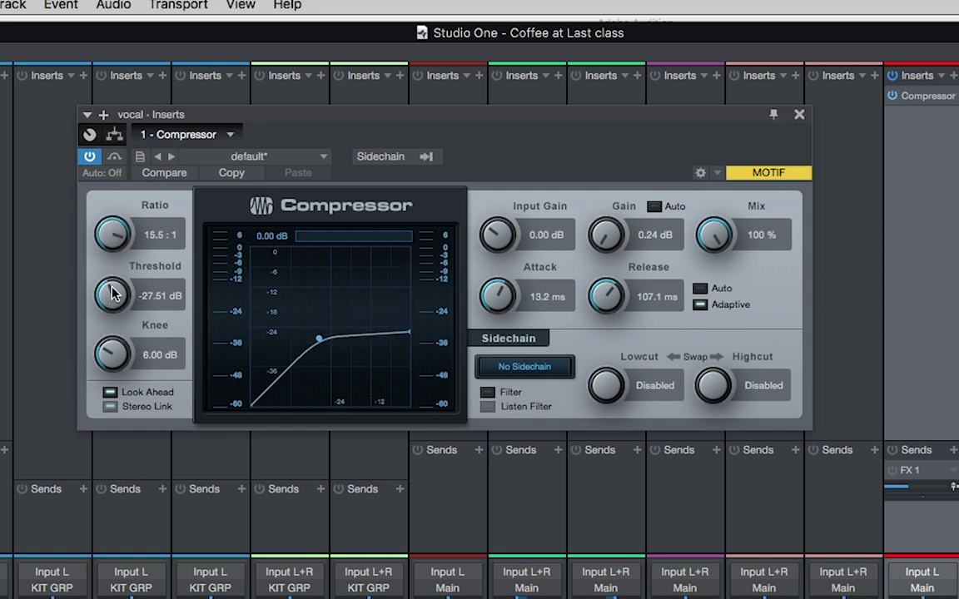
drag(102, 266, 106, 289)
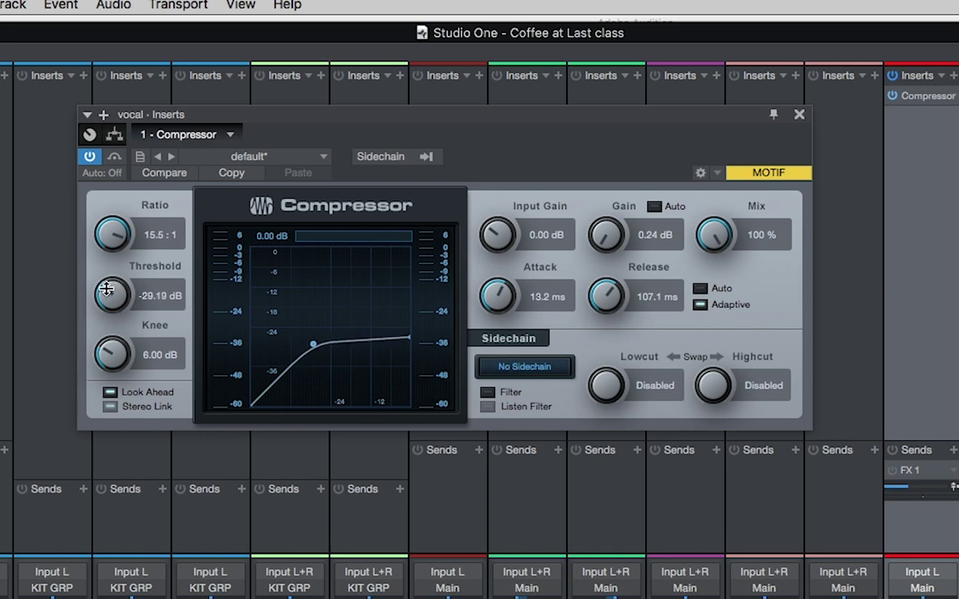
super+click(113, 235)
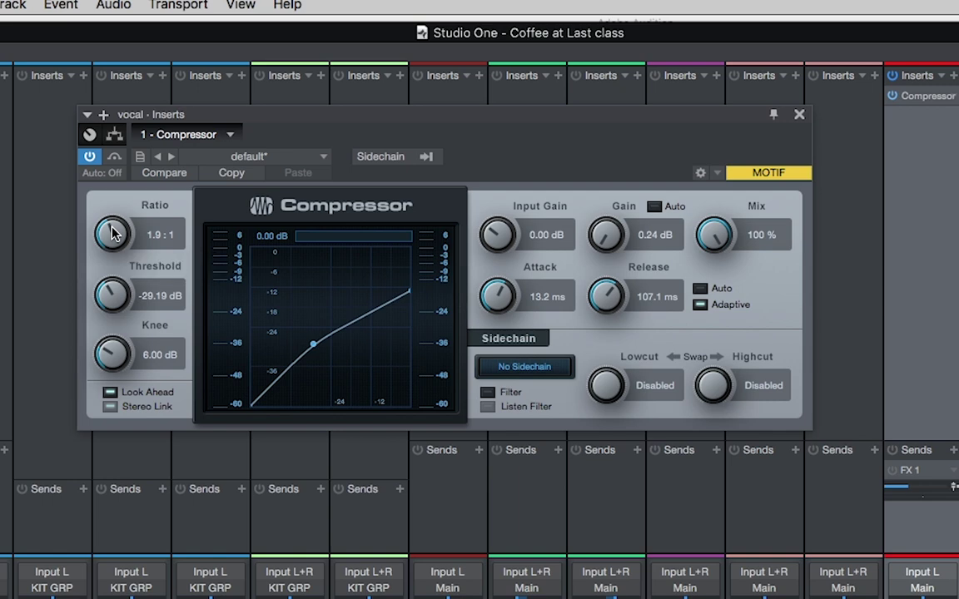
- Sweep the Ratio from 1:1 up to about 13:1 and back several times, finishing at 1.8:1
drag(114, 233, 113, 263)
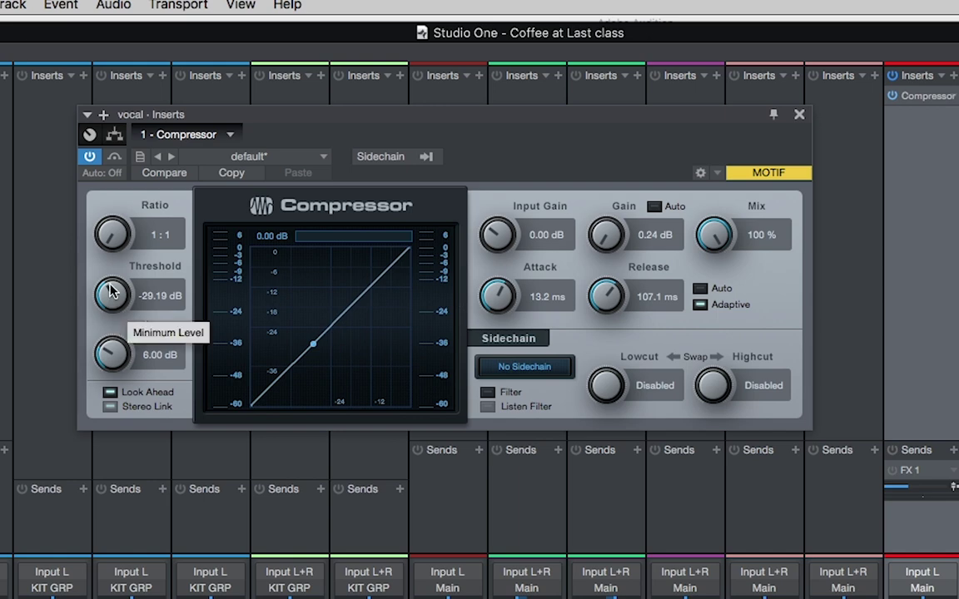
drag(113, 240, 108, 154)
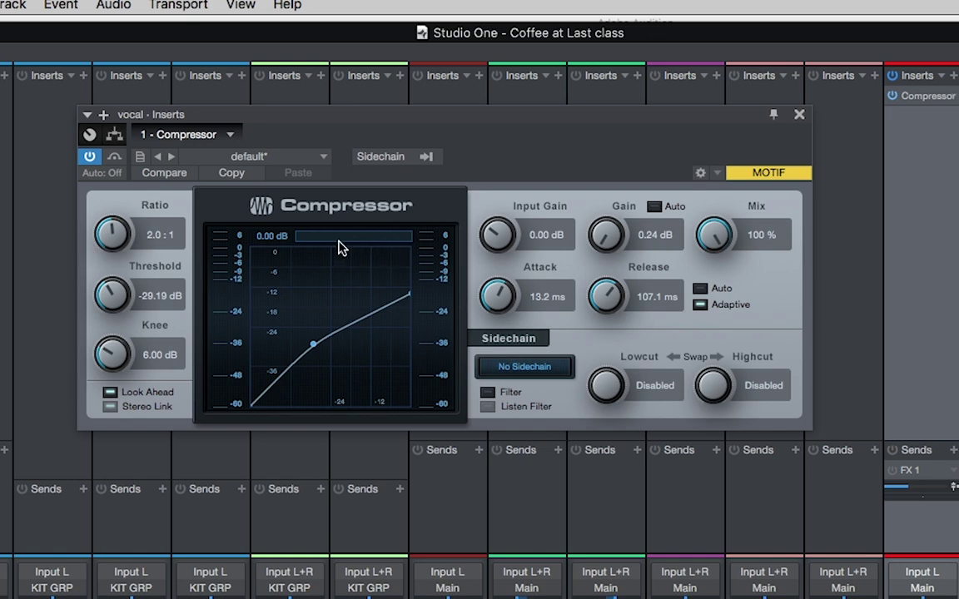
click(113, 240)
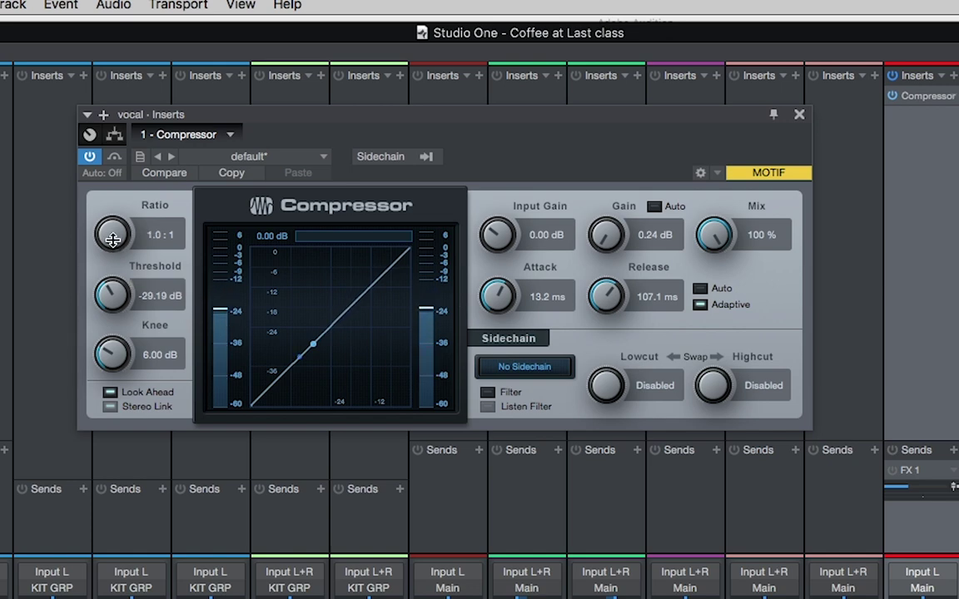
drag(114, 239, 102, 190)
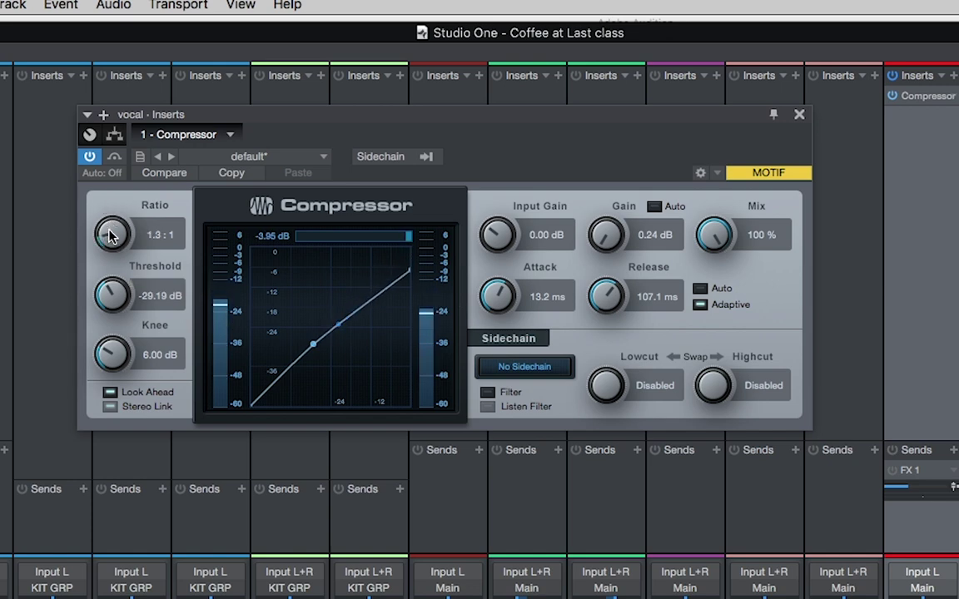
drag(110, 233, 109, 187)
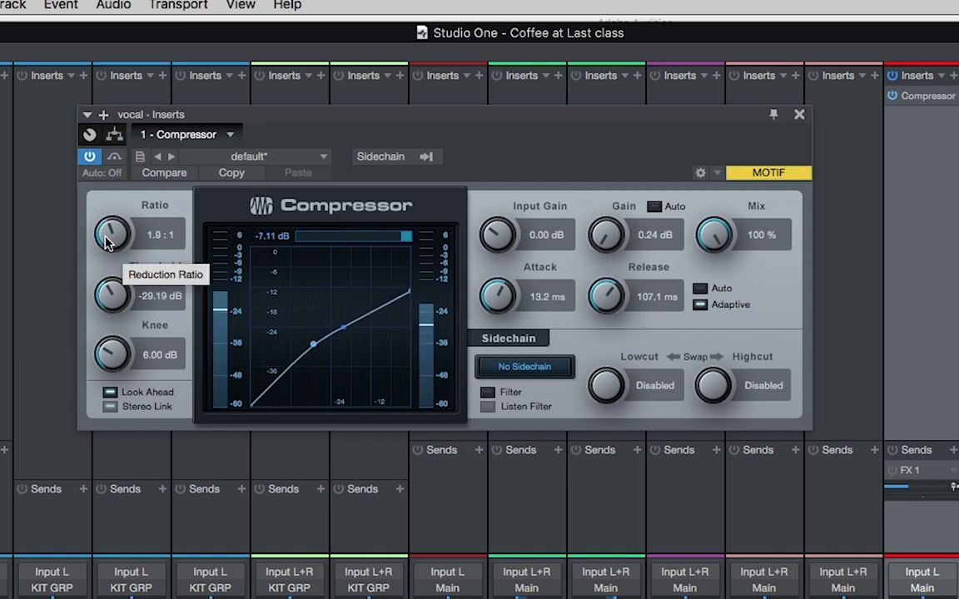
drag(105, 238, 100, 157)
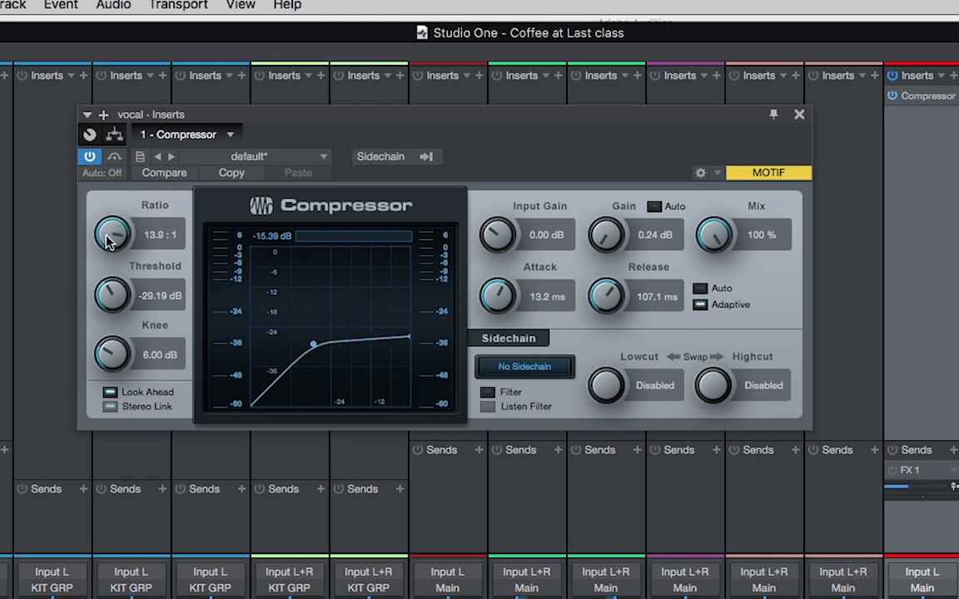
drag(107, 236, 86, 293)
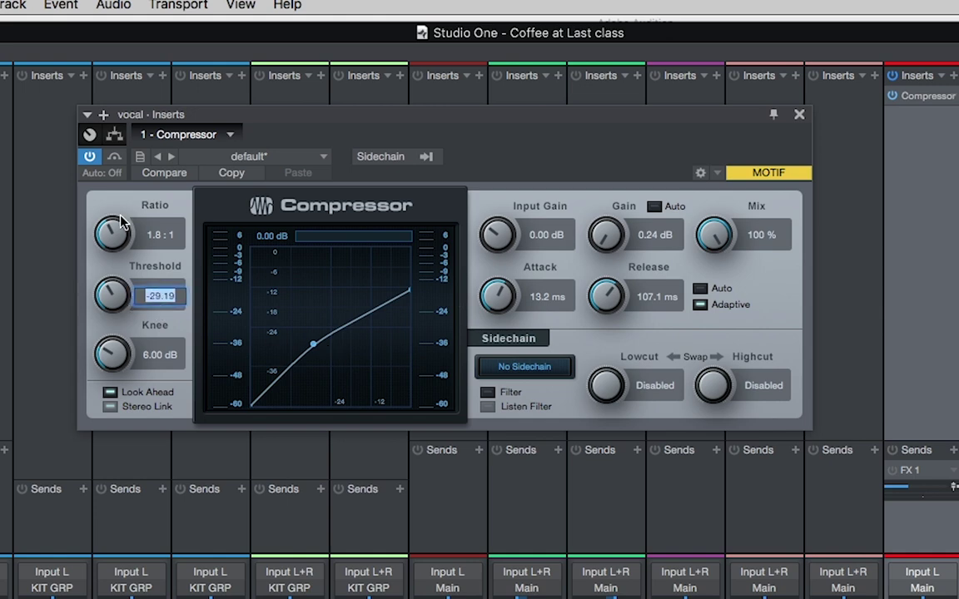
- Set the Ratio to 1.5:1, then try several attack times and leave Attack at 2.06 ms
drag(103, 207, 112, 258)
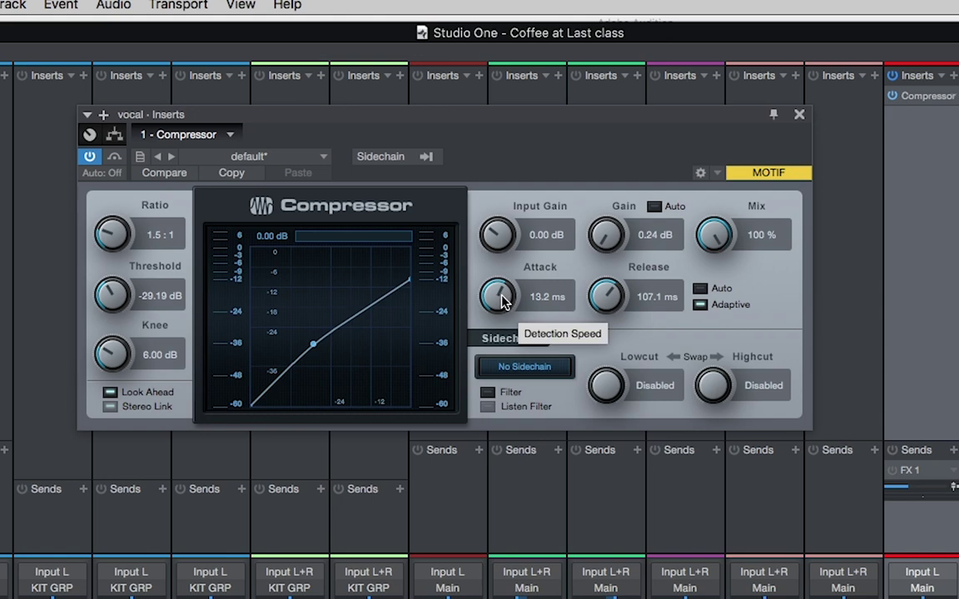
drag(502, 296, 483, 354)
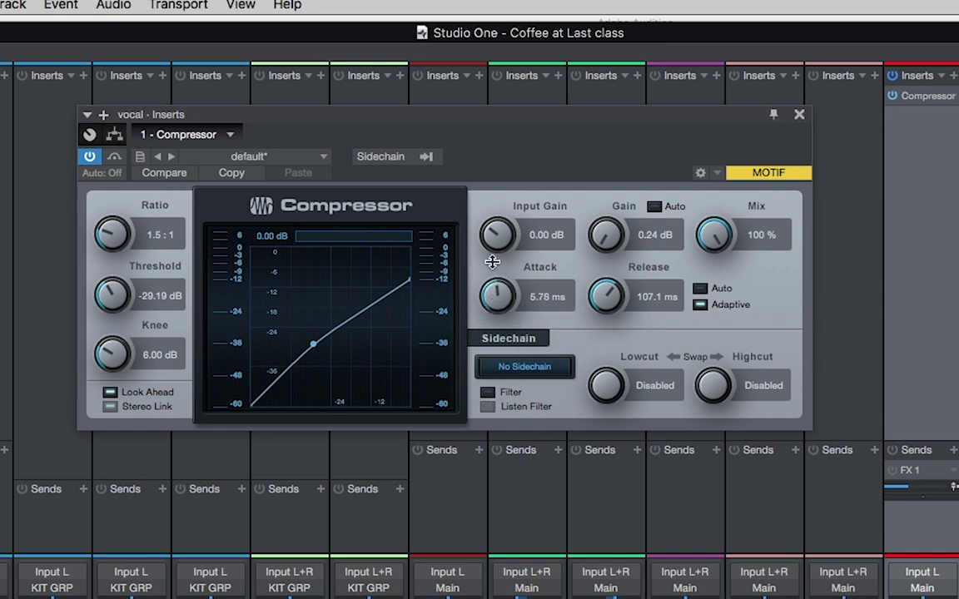
drag(521, 458, 494, 381)
drag(497, 301, 494, 183)
drag(494, 183, 487, 210)
mouse_move(500, 307)
mouse_down()
mouse_move(496, 242)
mouse_move(496, 367)
mouse_move(500, 317)
mouse_up()
- Bring the Release down to 7.22 ms after trying longer times, leaving Gain at 0.00 dB
drag(610, 293, 605, 440)
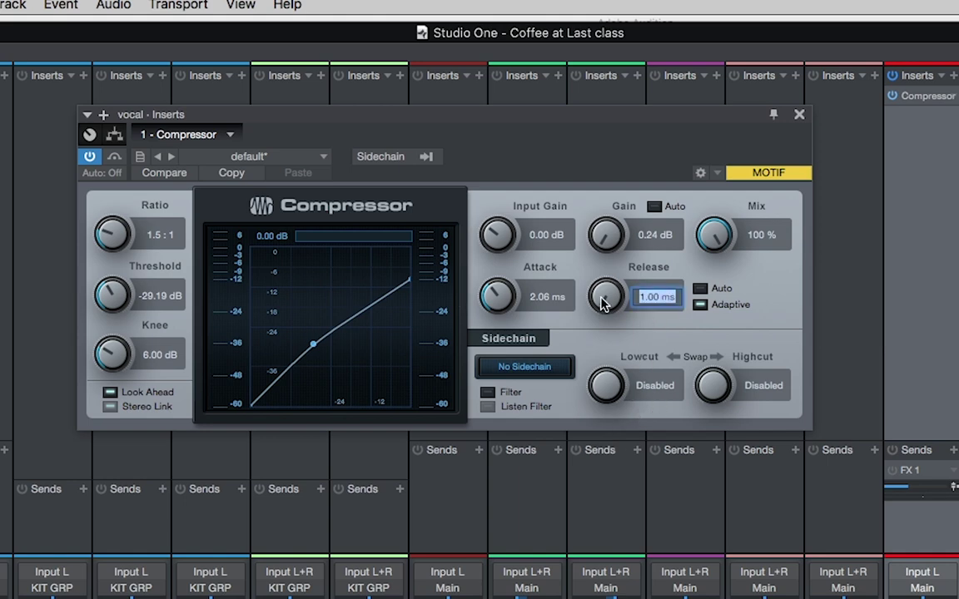
drag(604, 301, 584, 236)
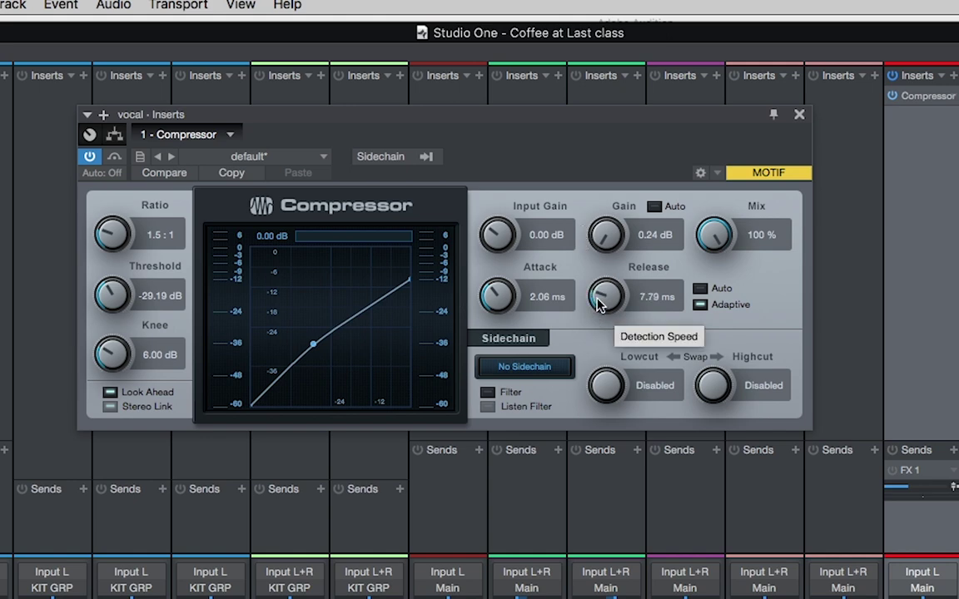
mouse_move(600, 304)
mouse_down()
mouse_move(603, 179)
mouse_move(601, 301)
mouse_move(609, 298)
mouse_up()
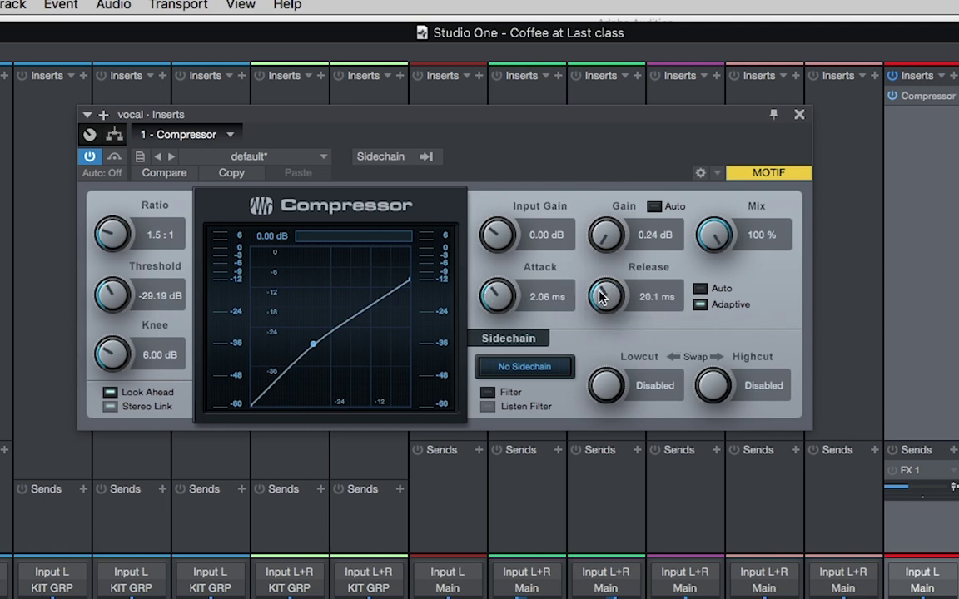
mouse_move(602, 300)
mouse_down()
mouse_move(601, 206)
mouse_move(599, 303)
mouse_up()
mouse_move(605, 235)
mouse_down()
mouse_move(605, 194)
mouse_move(601, 246)
mouse_move(601, 197)
mouse_move(607, 243)
mouse_move(605, 200)
mouse_move(604, 234)
mouse_up()
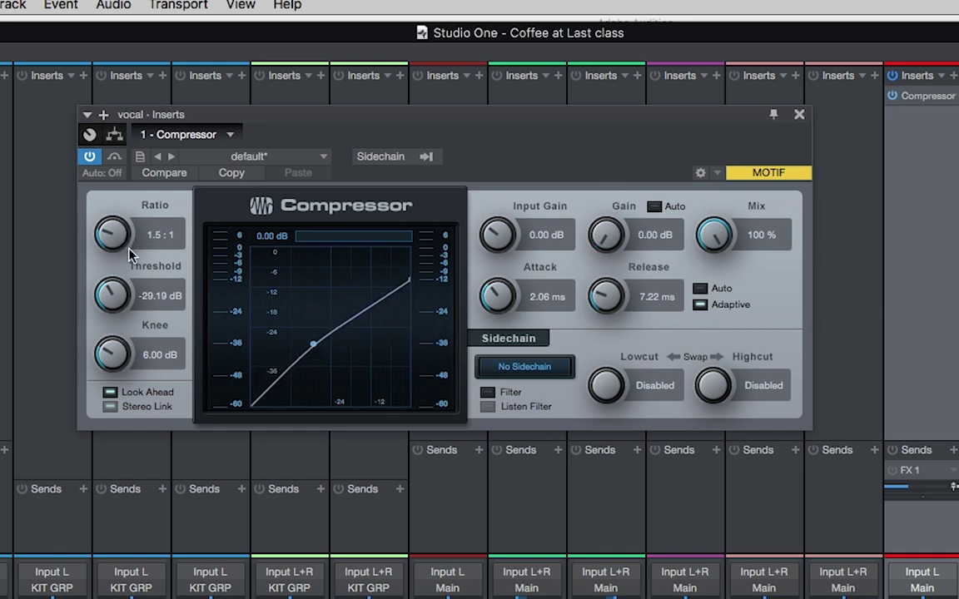
- Raise the vocal Compressor's Ratio to 7.8:1 and add about 9.6 dB of makeup gain
drag(105, 223, 113, 173)
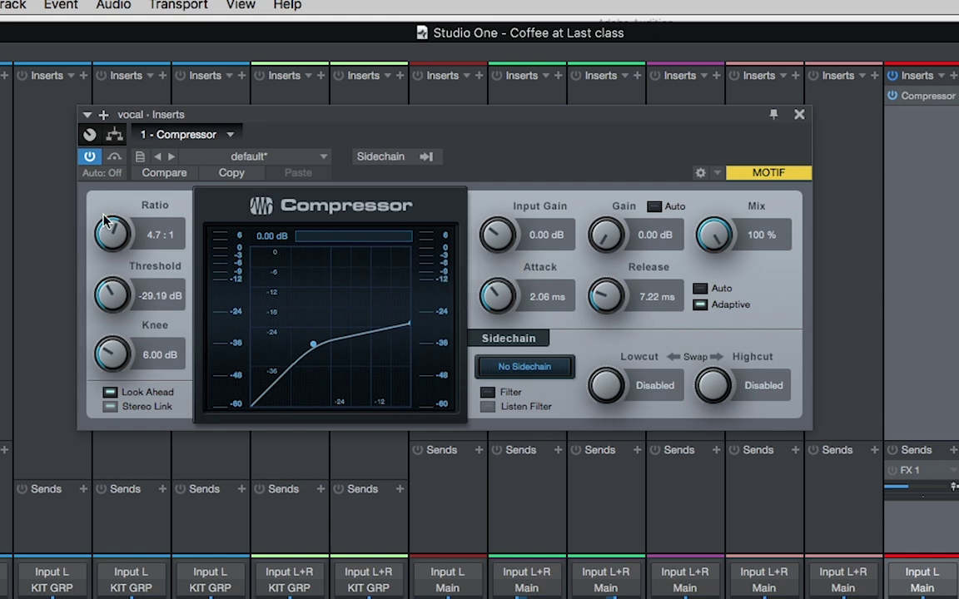
drag(111, 231, 103, 195)
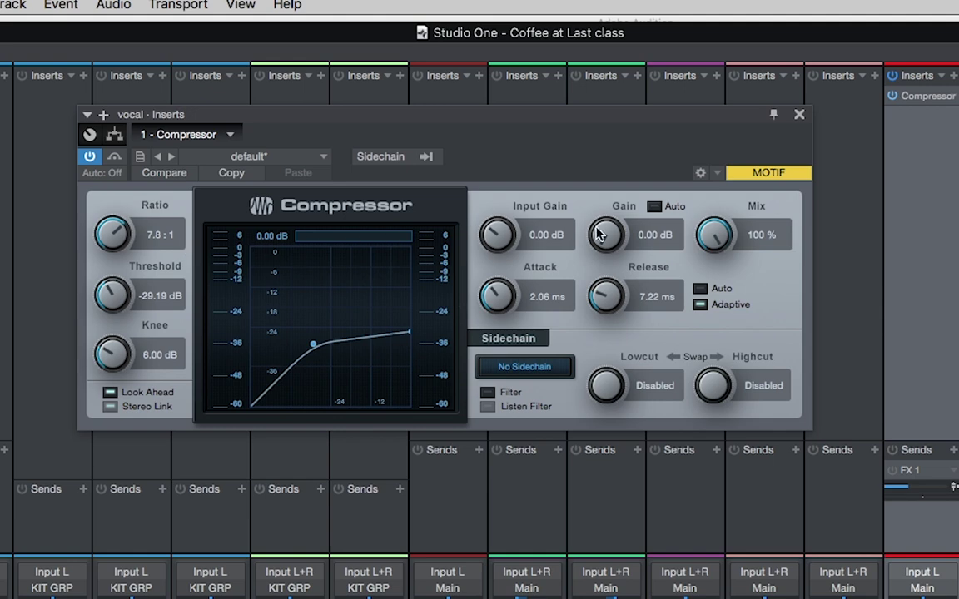
drag(598, 236, 590, 190)
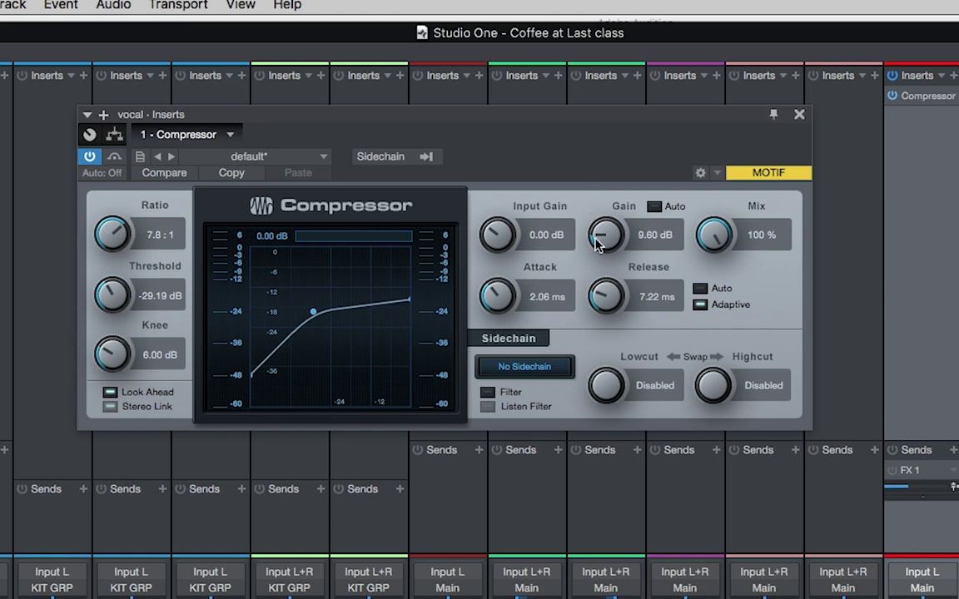
scroll(597, 233, up, 5)
scroll(597, 233, down, 2)
scroll(596, 225, up, 3)
scroll(595, 219, down, 2)
scroll(596, 219, up, 3)
scroll(595, 219, up, 1)
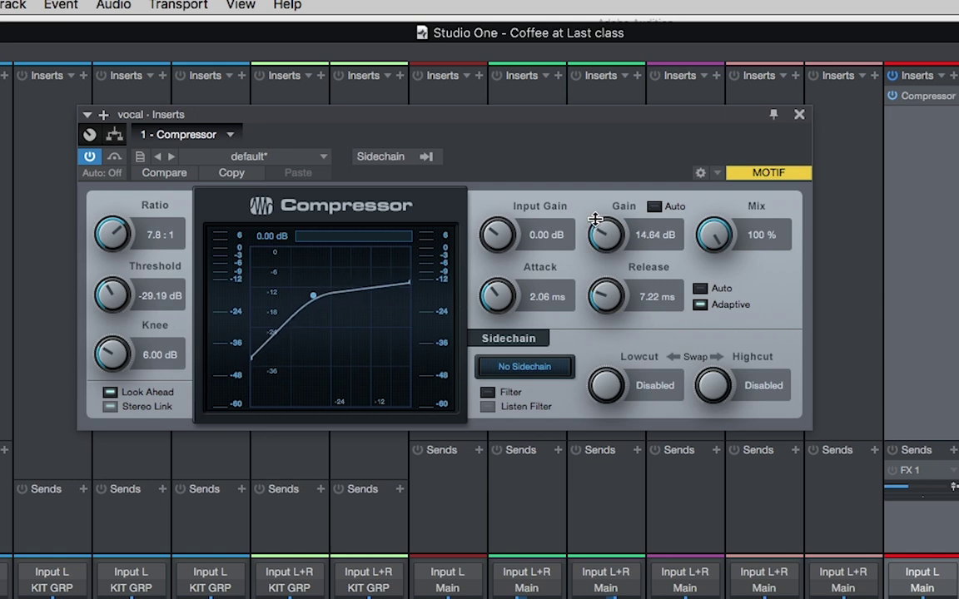
scroll(595, 218, down, 2)
scroll(595, 221, down, 2)
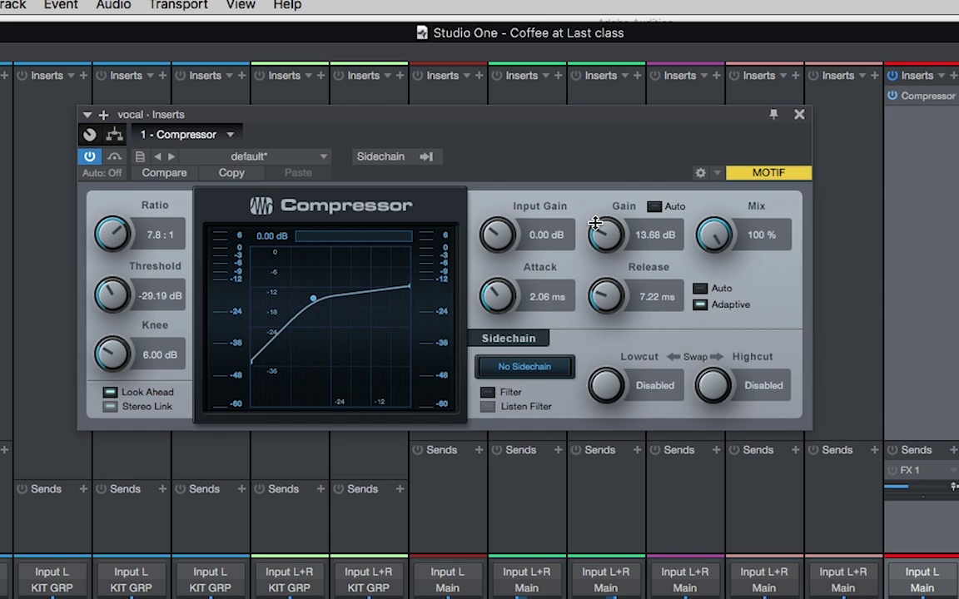
scroll(595, 223, up, 2)
- Lower the Ratio to 5.6:1 and settle the makeup gain at 15.36 dB
mouse_move(594, 219)
mouse_down()
mouse_move(593, 199)
mouse_move(601, 218)
mouse_move(603, 197)
mouse_move(603, 229)
mouse_move(608, 208)
mouse_move(602, 220)
mouse_up()
drag(99, 207, 101, 220)
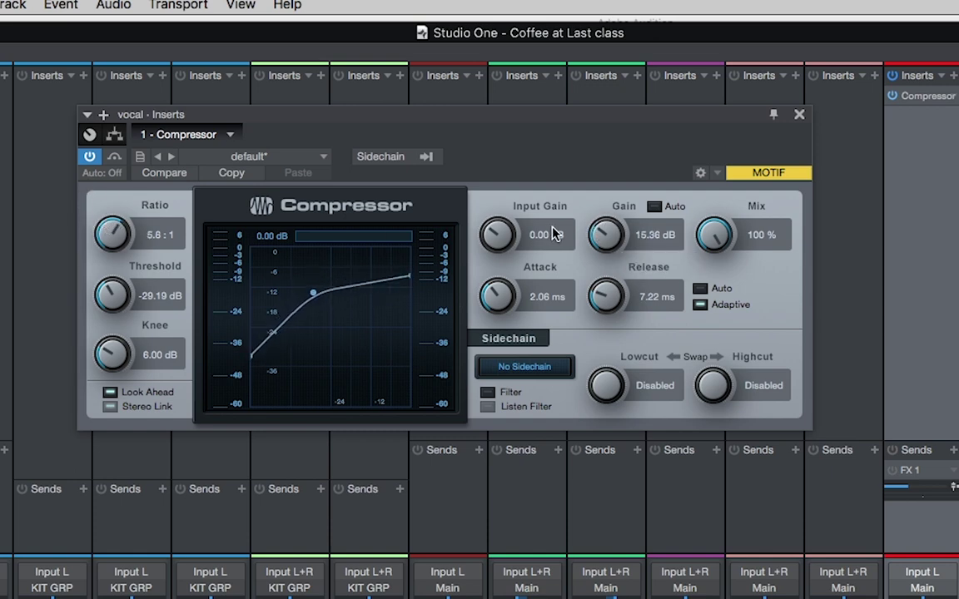
mouse_move(603, 226)
mouse_down()
mouse_move(599, 240)
mouse_move(599, 232)
mouse_up()
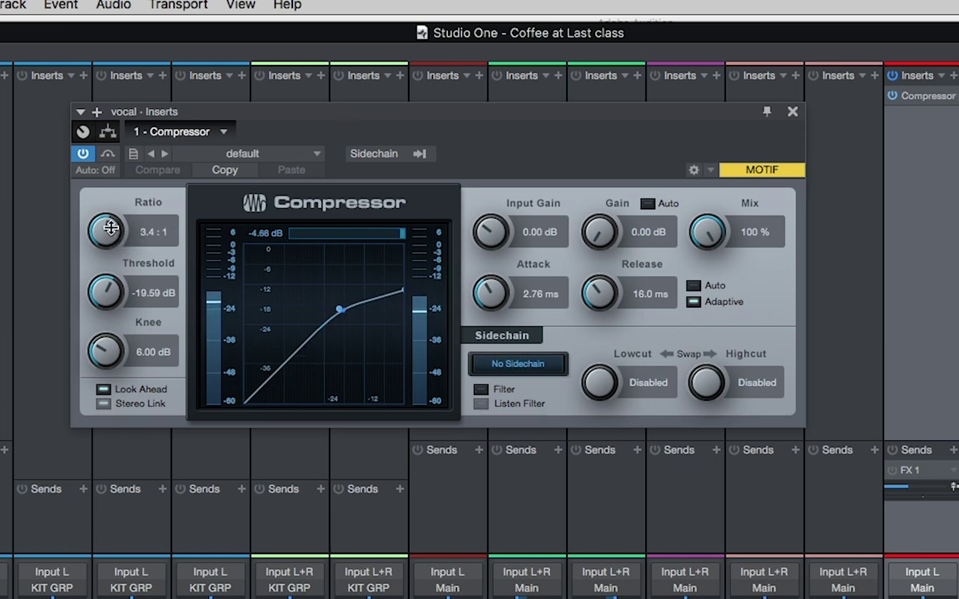
- With the song playing, set Ratio 4.0:1, Attack 6.59 ms, Release 70.6 ms and Threshold -21.51 dB
drag(108, 225, 109, 223)
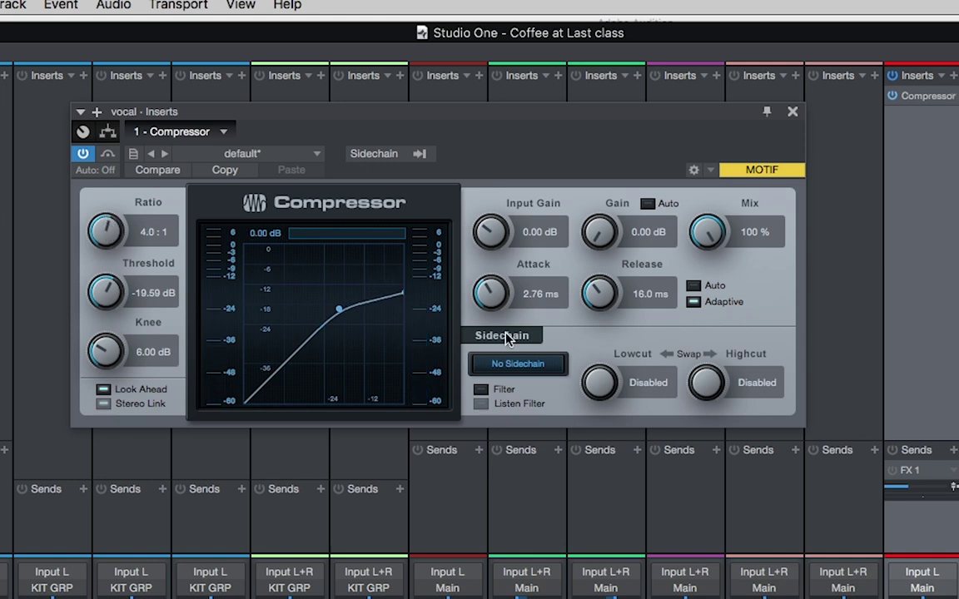
key(space)
drag(494, 298, 493, 270)
drag(633, 289, 596, 251)
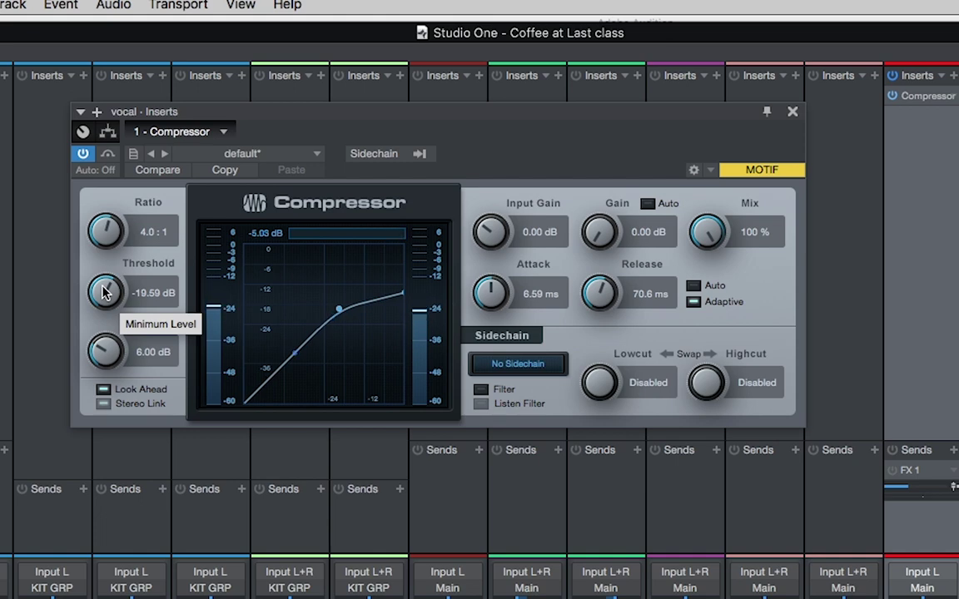
drag(104, 291, 100, 279)
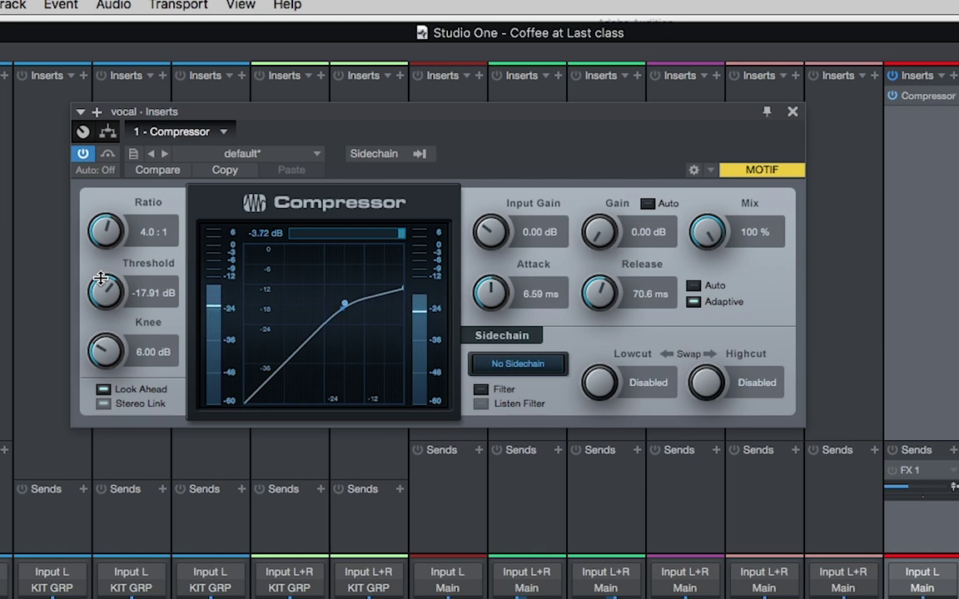
drag(101, 283, 97, 288)
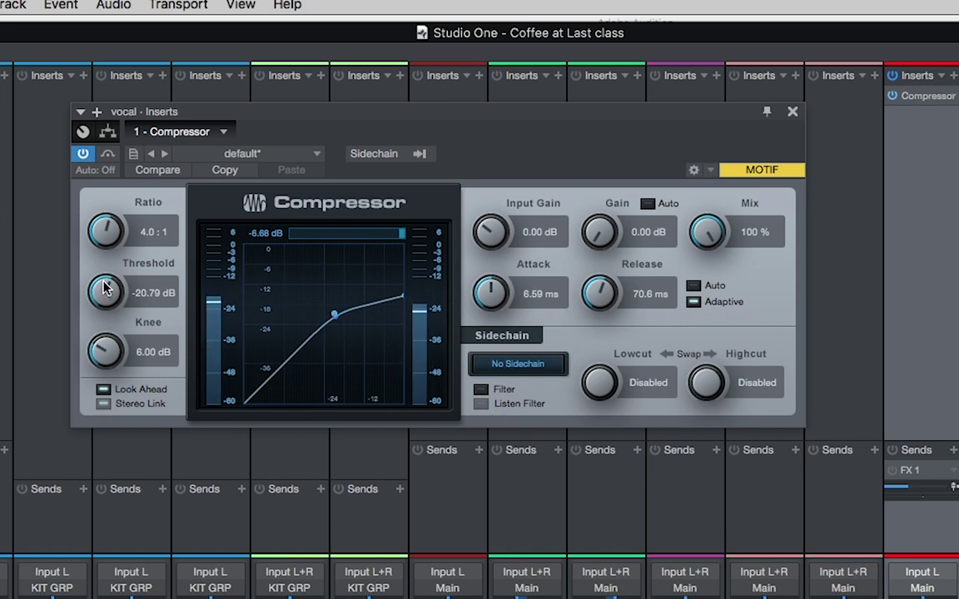
drag(103, 283, 104, 286)
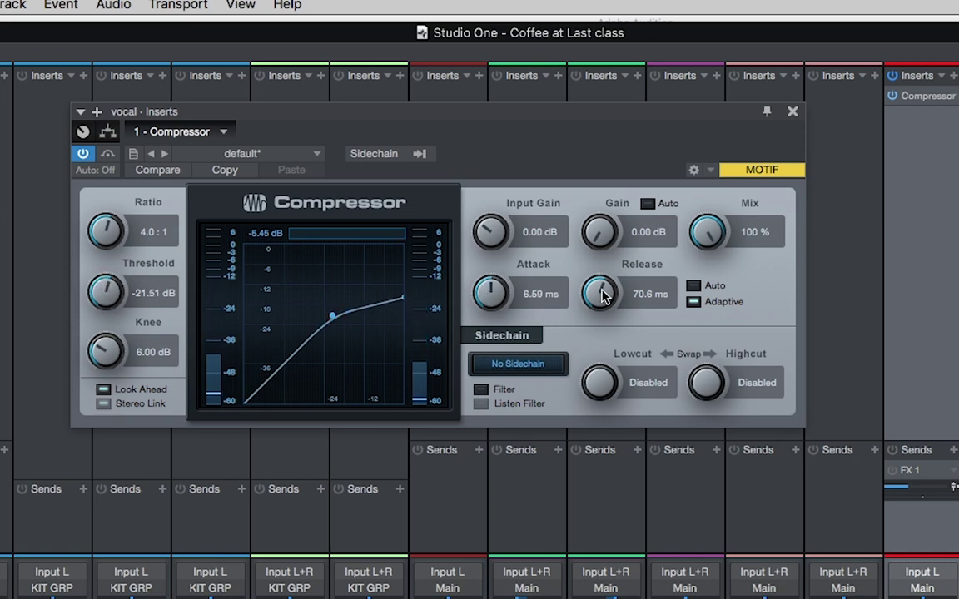
- Set the vocal Compressor's release to 85.3 ms and its attack to 6.07 ms
drag(599, 293, 598, 283)
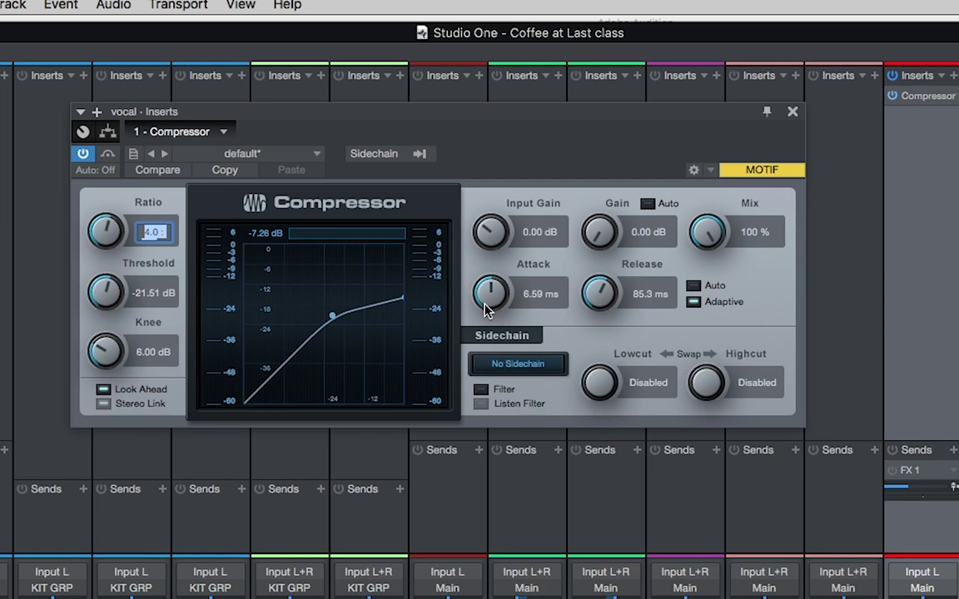
drag(487, 310, 490, 303)
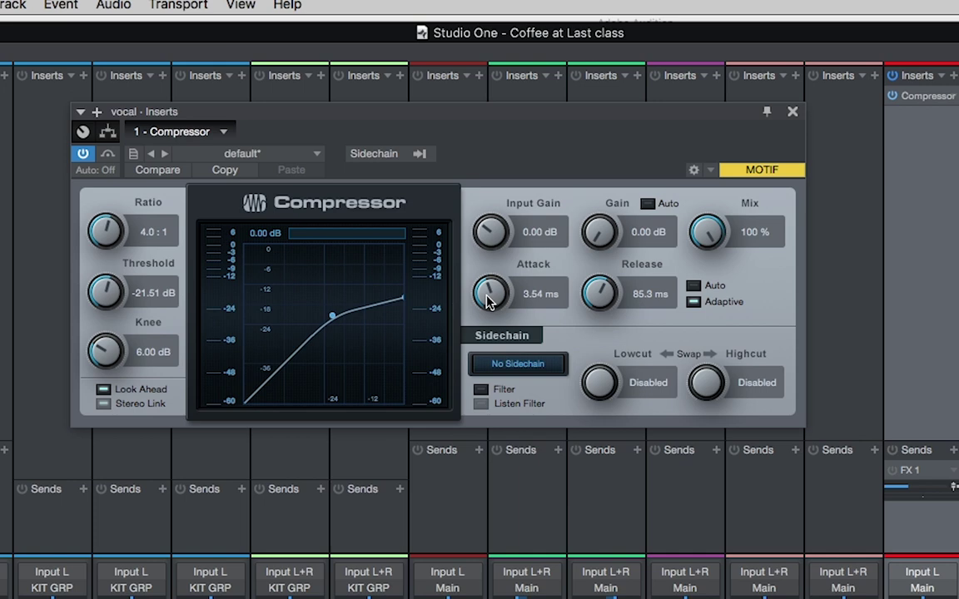
drag(486, 295, 486, 282)
click(84, 158)
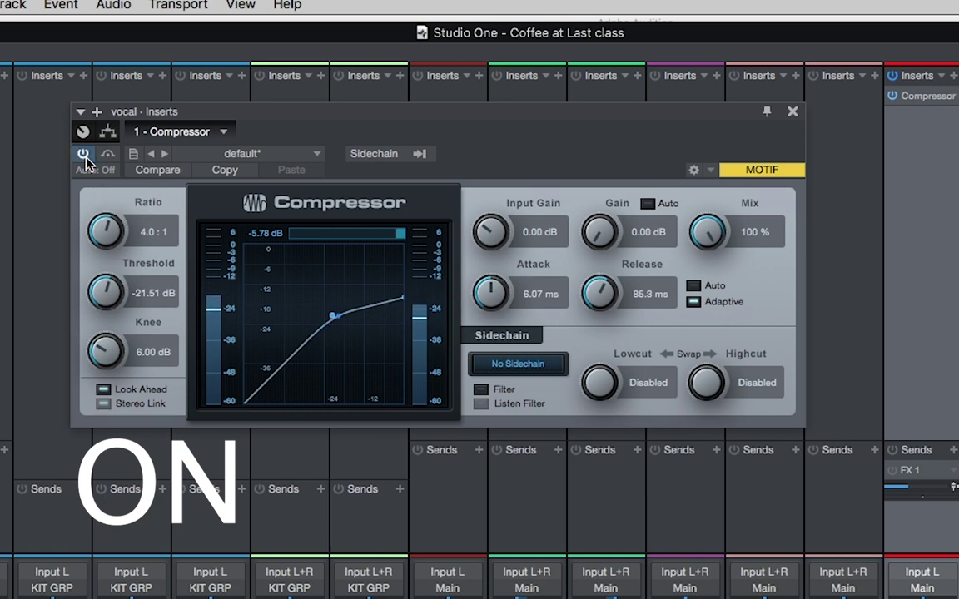
click(85, 157)
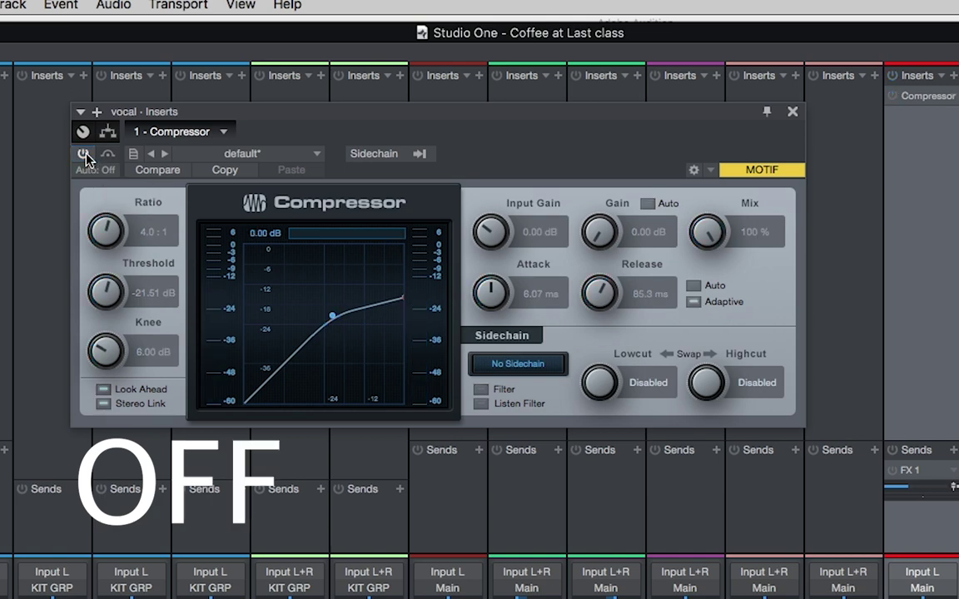
click(85, 157)
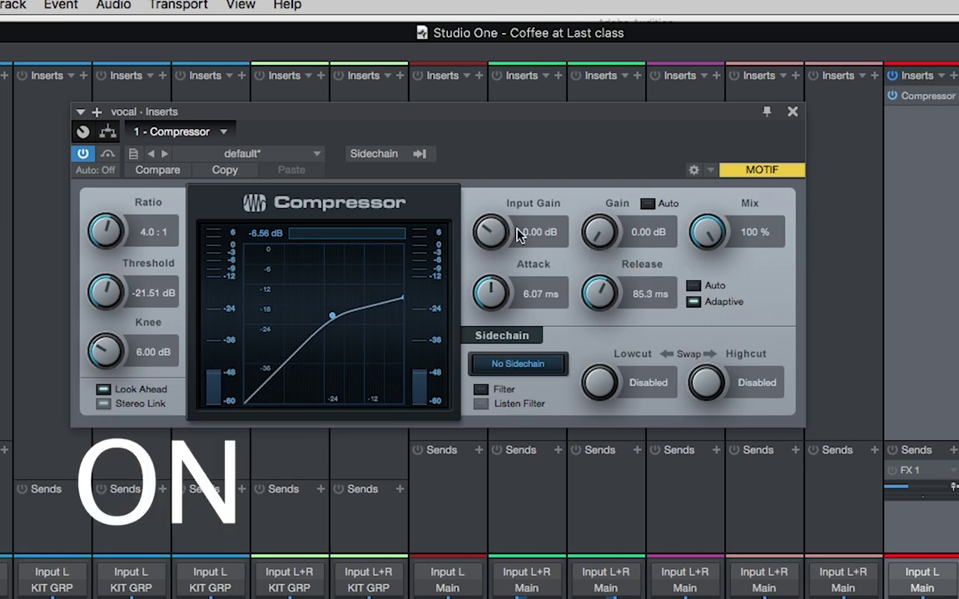
- Raise the vocal Compressor's makeup gain to 6.00 dB, then compare it bypassed and active
drag(598, 243, 589, 205)
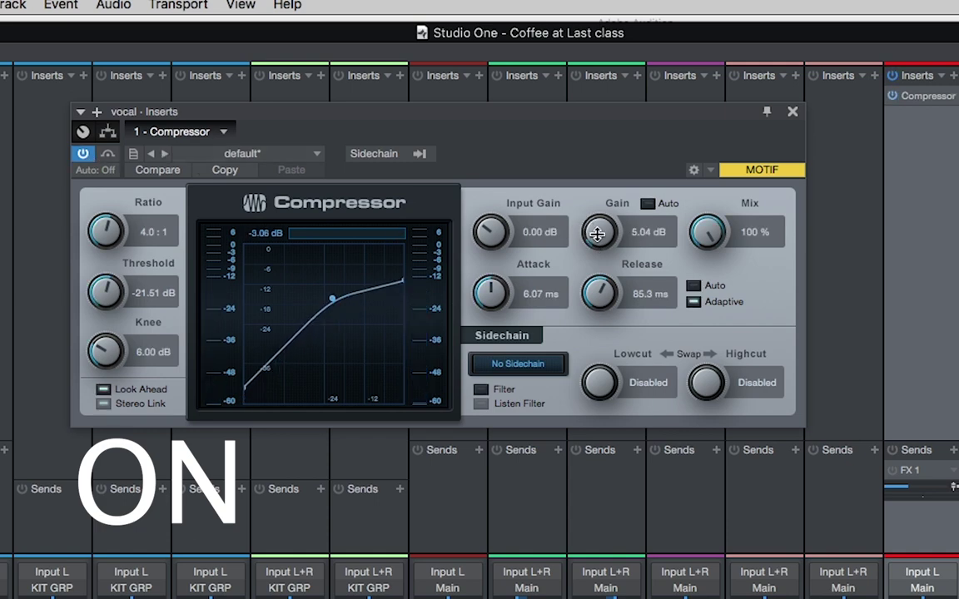
mouse_move(597, 234)
mouse_down()
mouse_move(589, 205)
mouse_move(595, 236)
mouse_up()
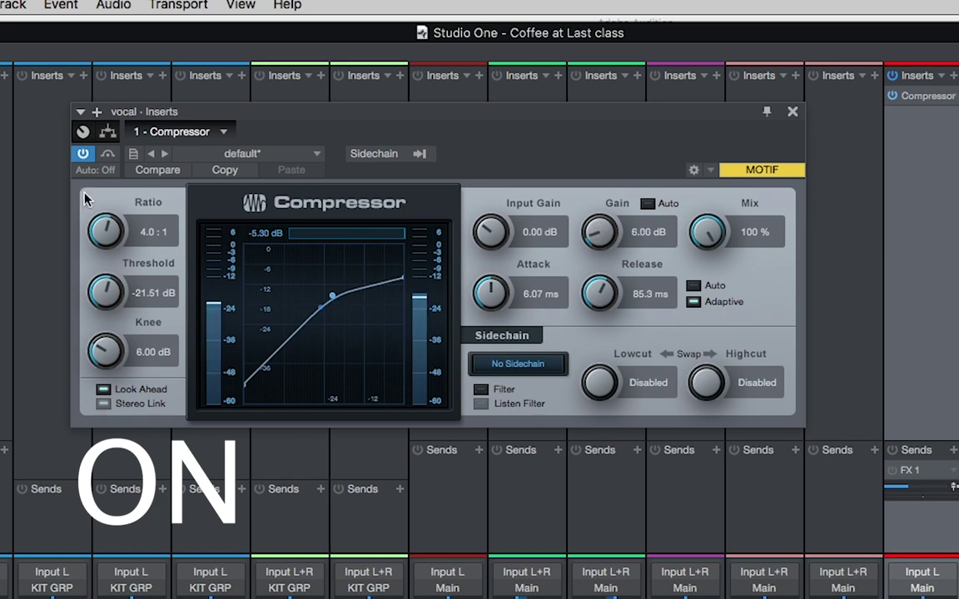
click(83, 154)
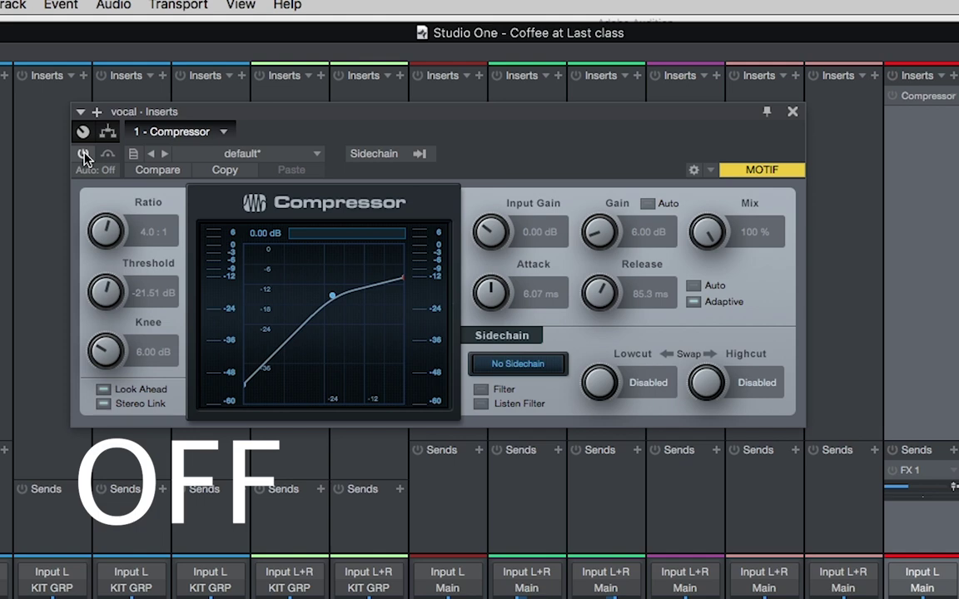
click(83, 155)
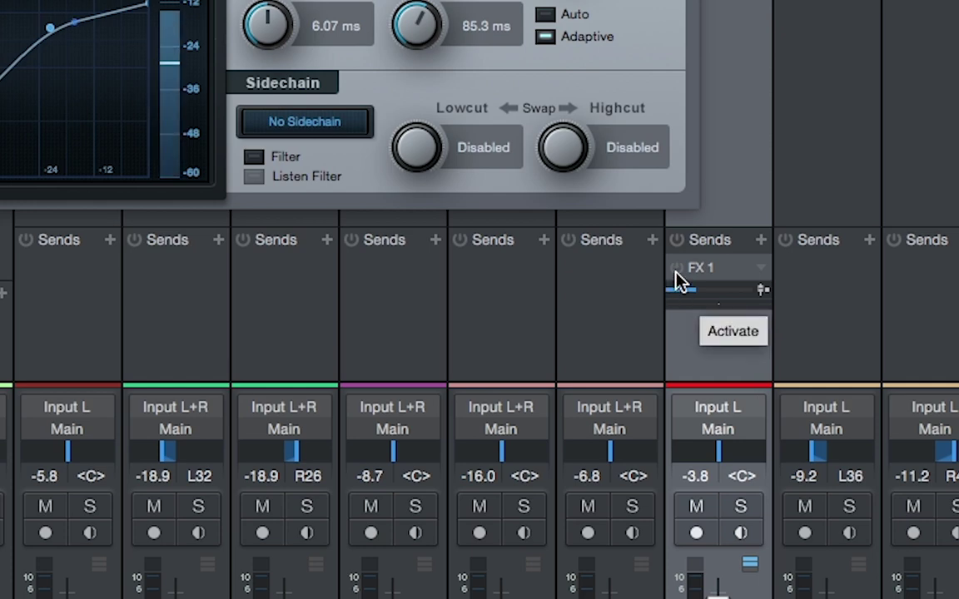
- Activate the vocal channel's FX 1 send and stop playback
click(677, 270)
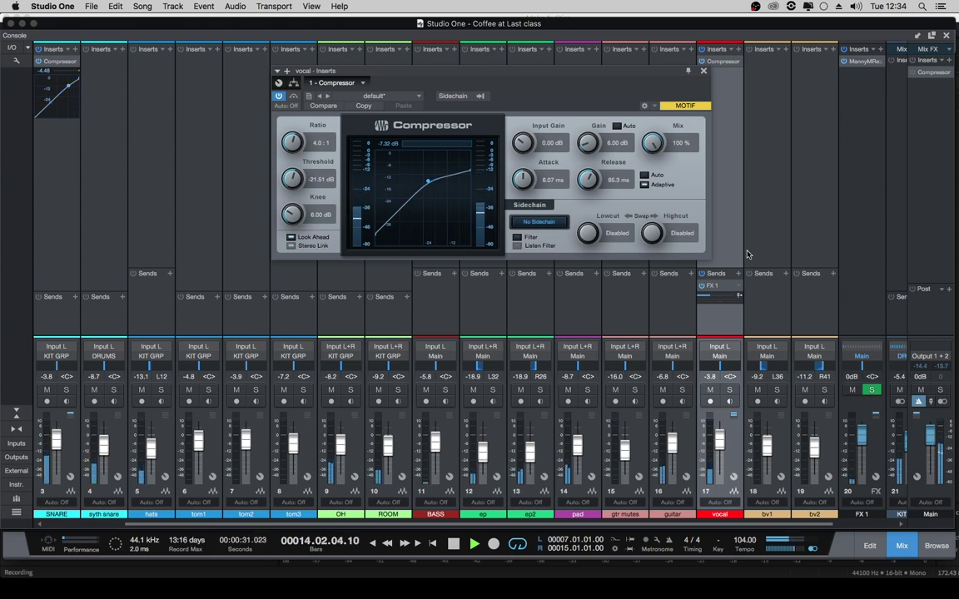
key(space)
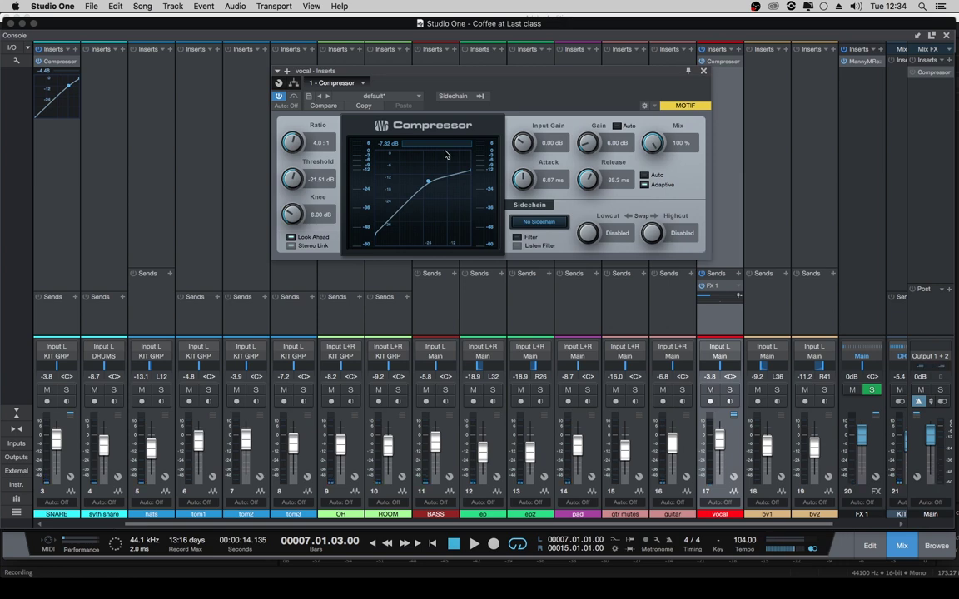
- Close the vocal Compressor and insert a Compressor from the Recent plugins on the BASS channel
click(704, 74)
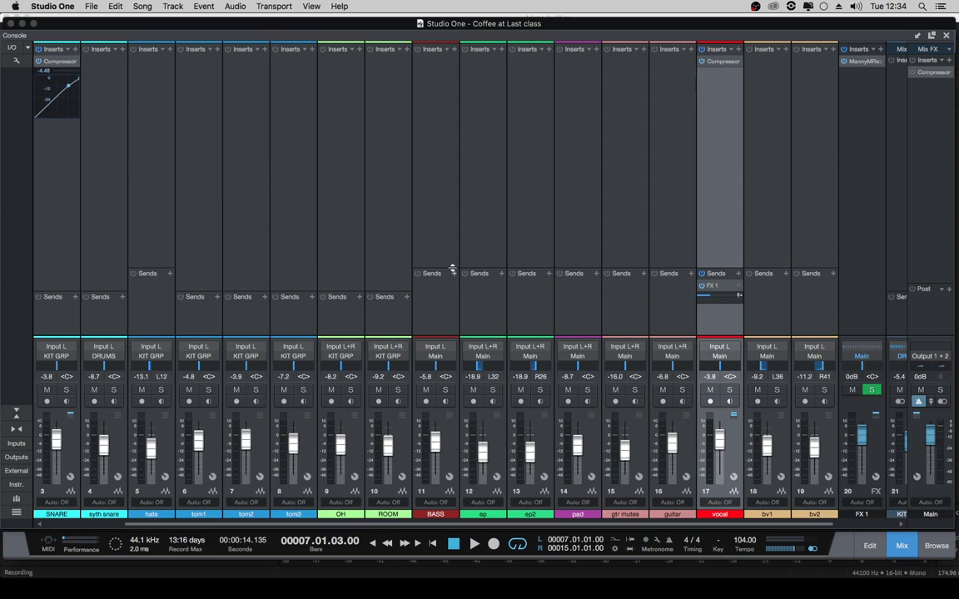
click(443, 239)
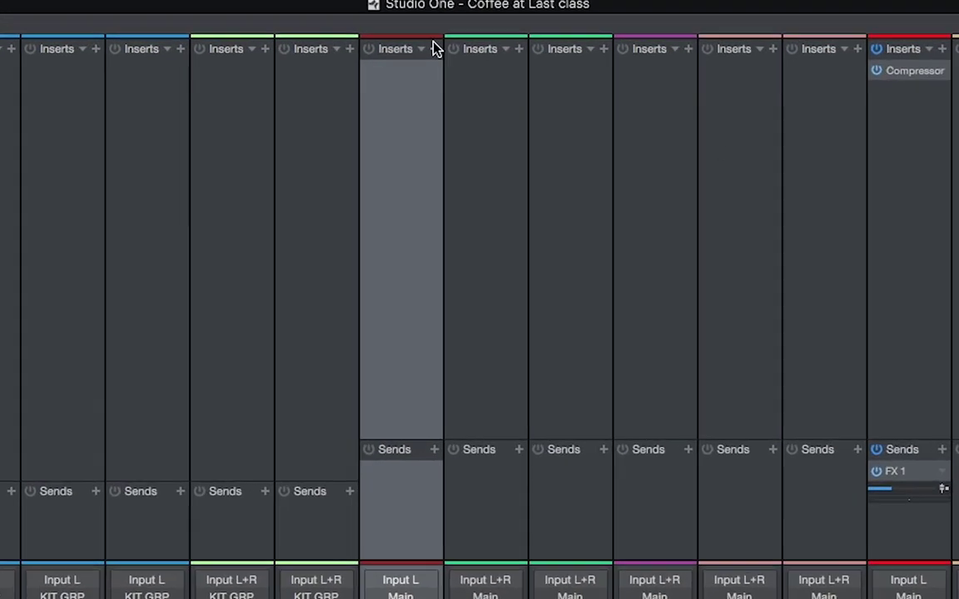
click(434, 48)
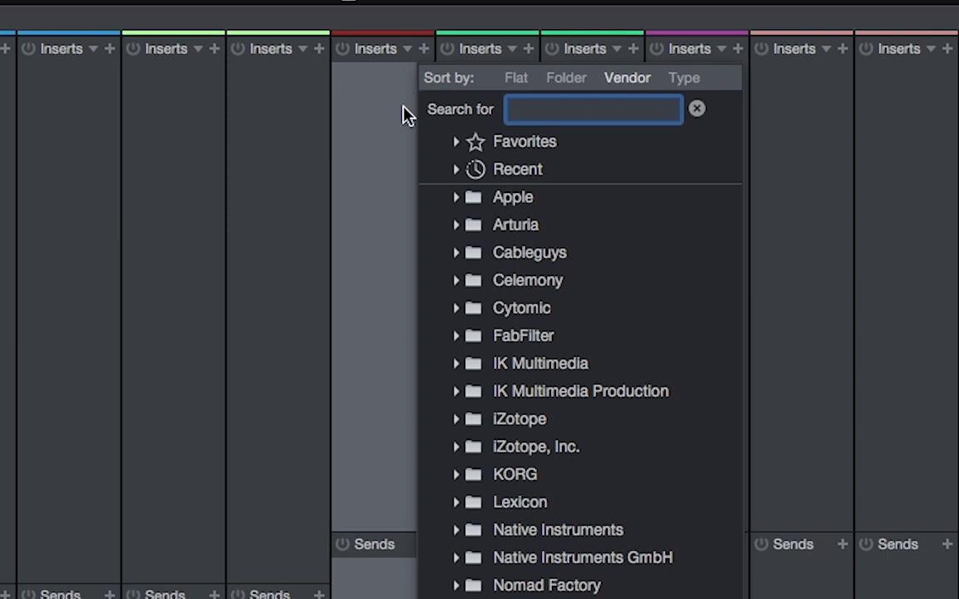
click(431, 143)
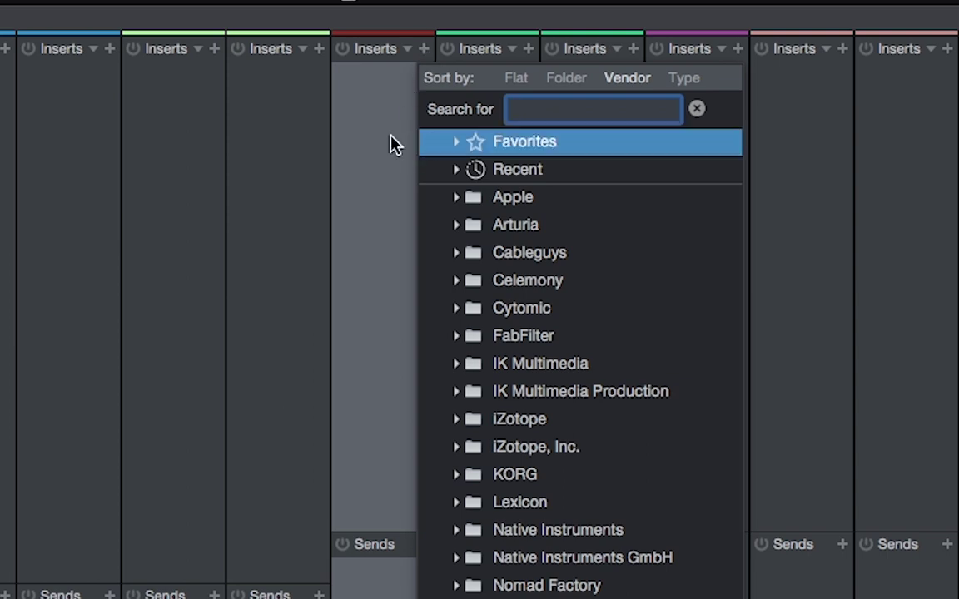
click(437, 170)
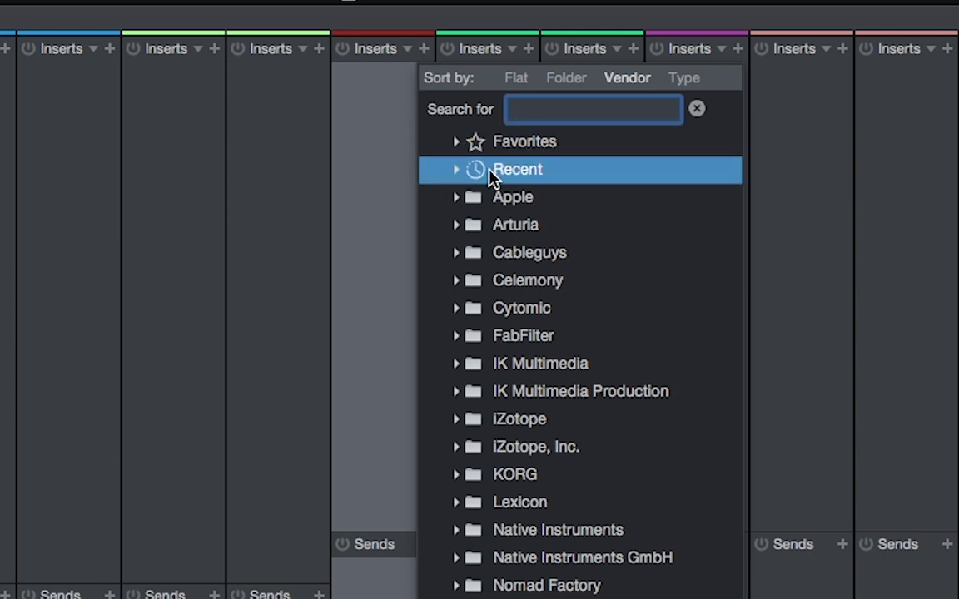
click(458, 171)
click(487, 198)
click(551, 250)
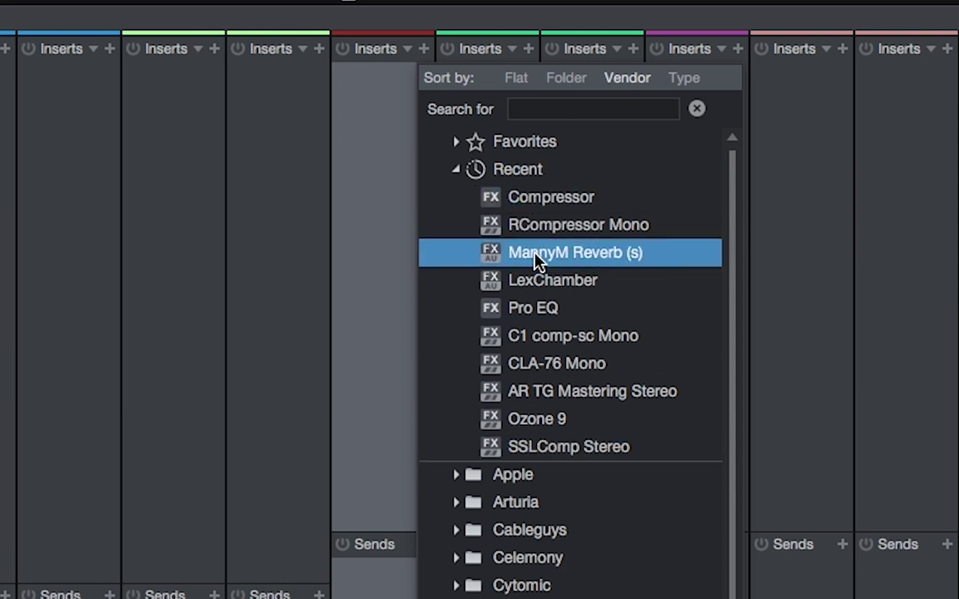
click(507, 360)
click(503, 263)
double_click(551, 197)
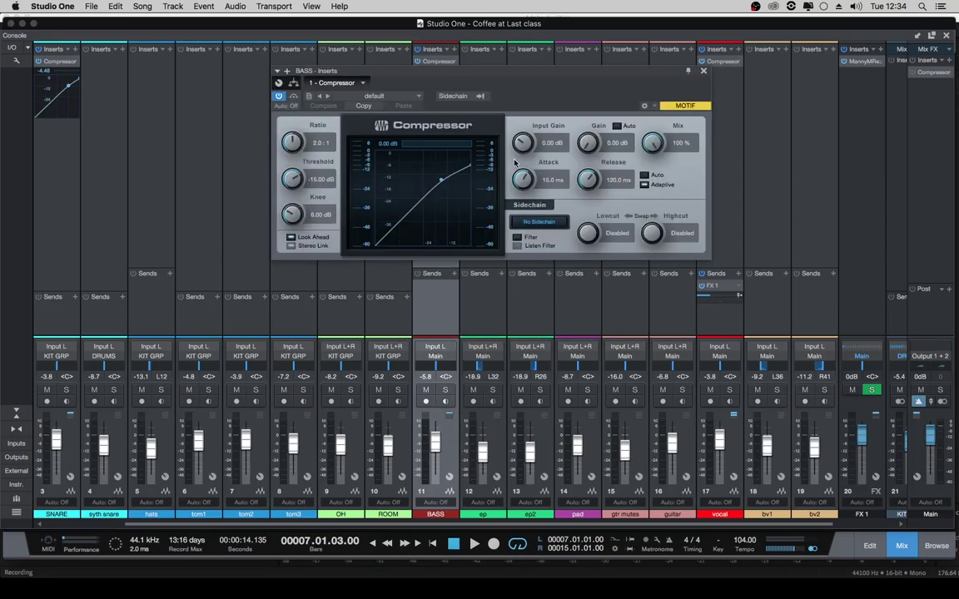
drag(507, 79, 505, 108)
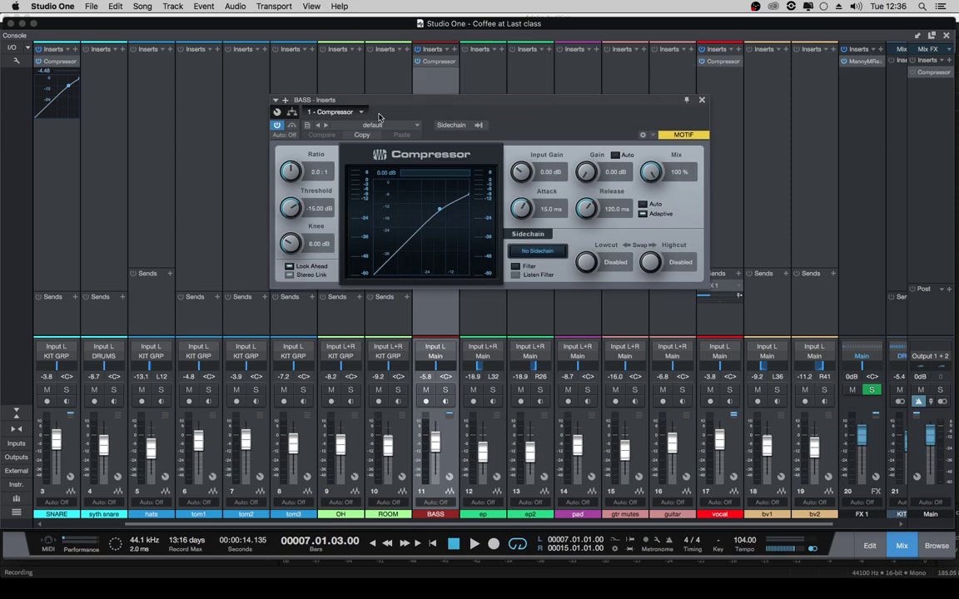
- Load the Bass - Guitar preset (9.9:1, -18.00 dB) into the BASS Compressor and bypass it
click(388, 124)
click(417, 125)
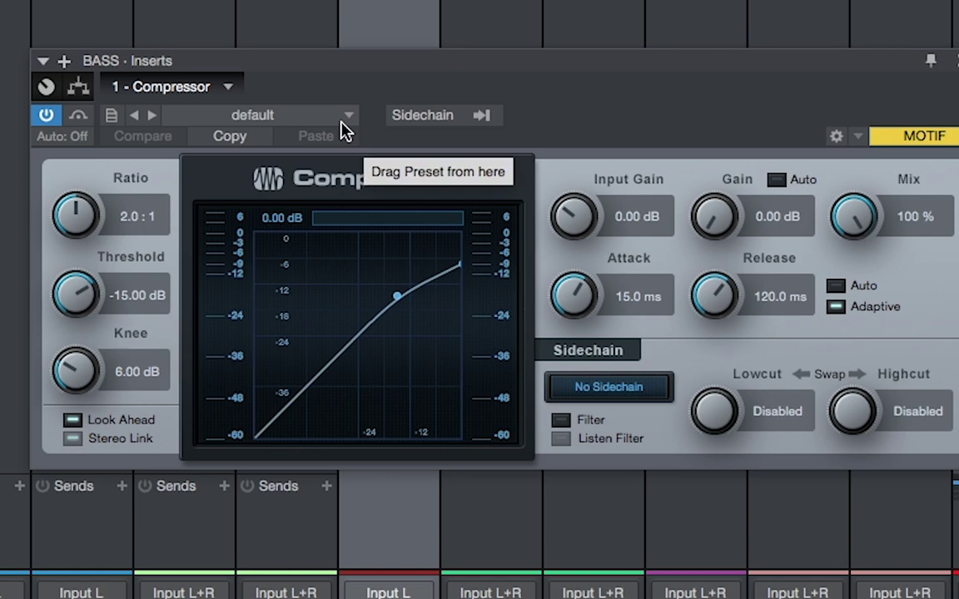
click(345, 117)
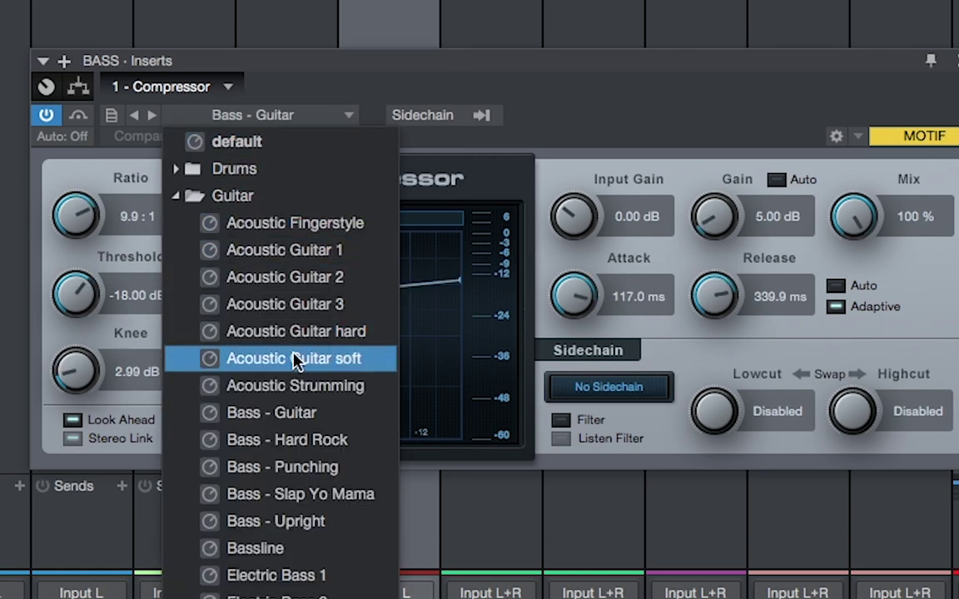
click(569, 101)
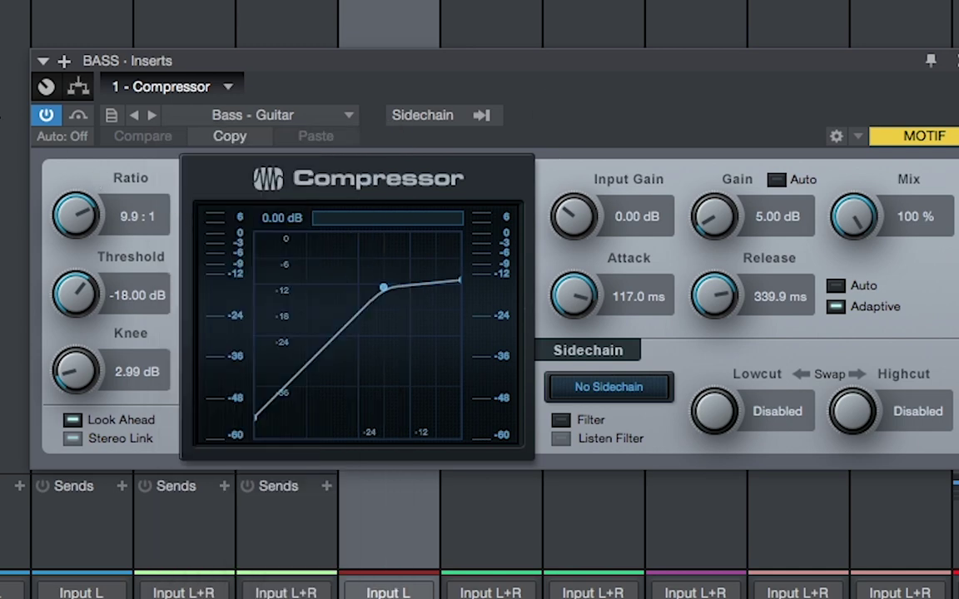
click(48, 116)
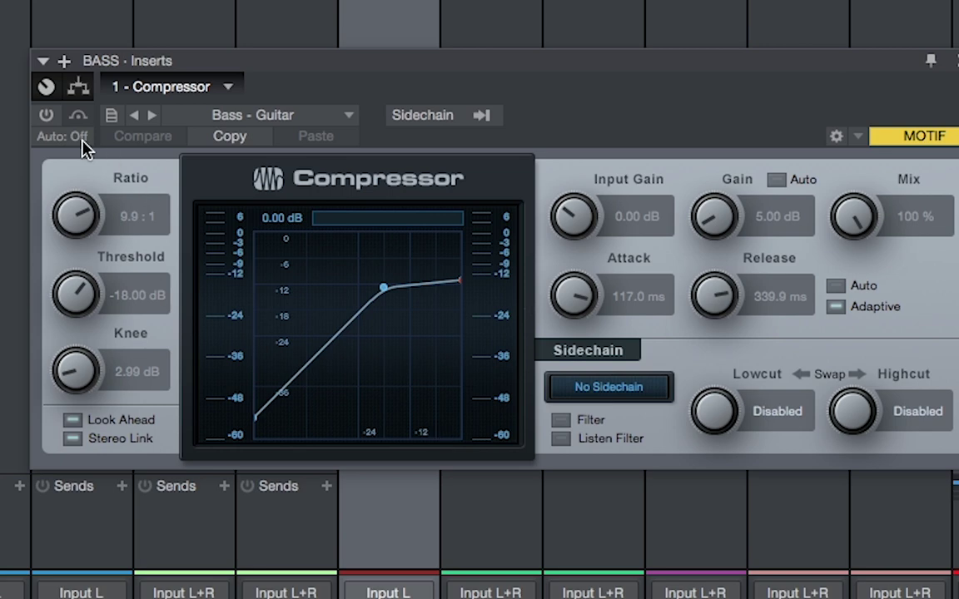
- Re-enable the BASS Compressor, undo a trial ratio change, and confirm the threshold at -18.00 dB
click(46, 115)
drag(71, 211, 125, 256)
key(ctrl+z)
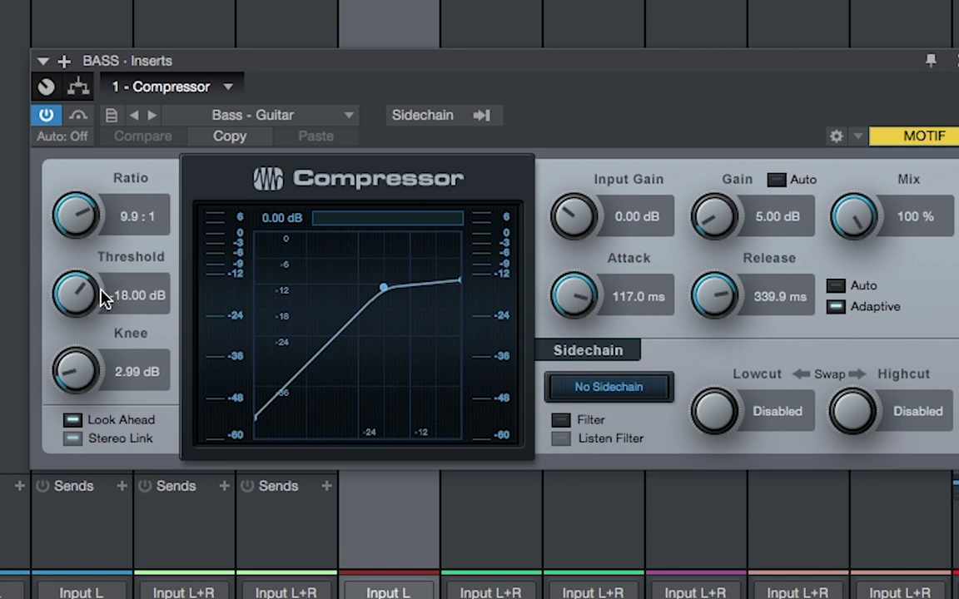
click(118, 306)
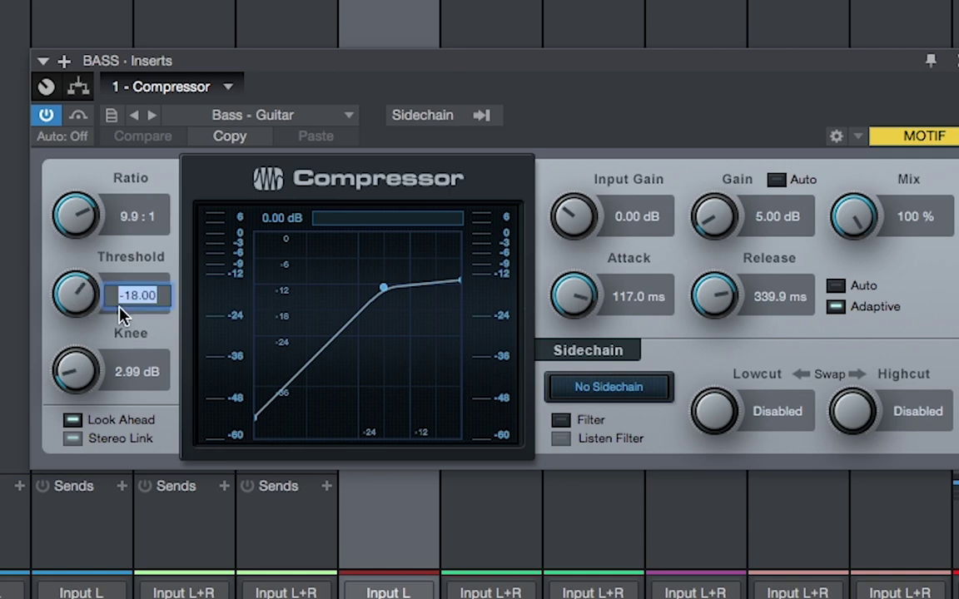
click(143, 302)
key(Return)
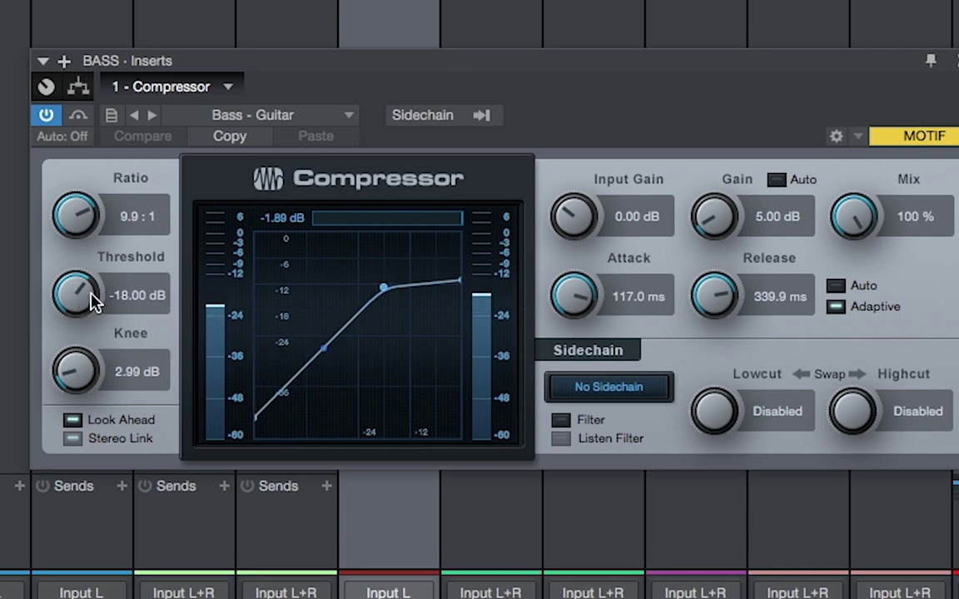
- Drag the BASS Compressor threshold down to -24.24 dB and its ratio up to 12.8:1
drag(79, 290, 77, 301)
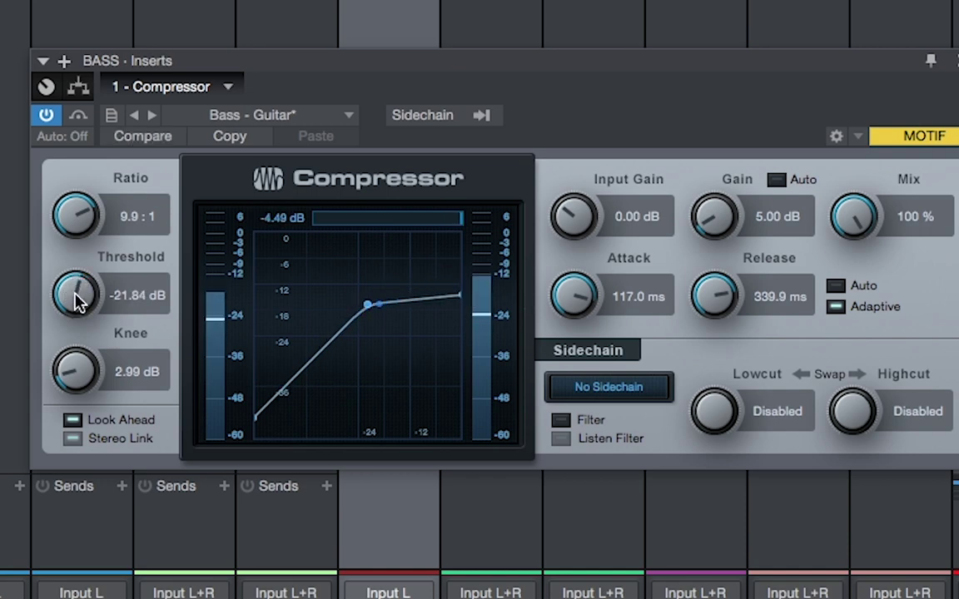
drag(75, 296, 70, 295)
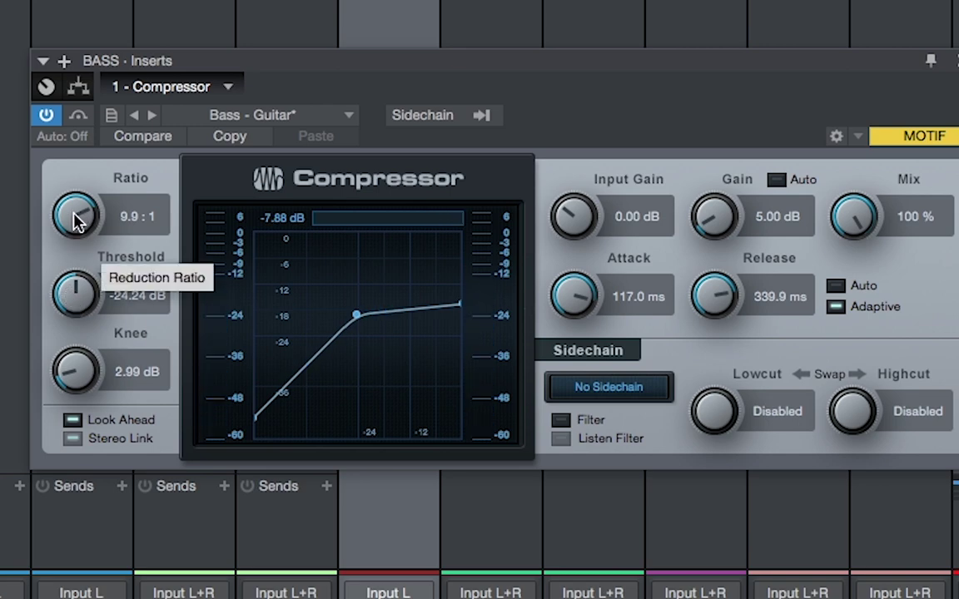
drag(78, 222, 76, 188)
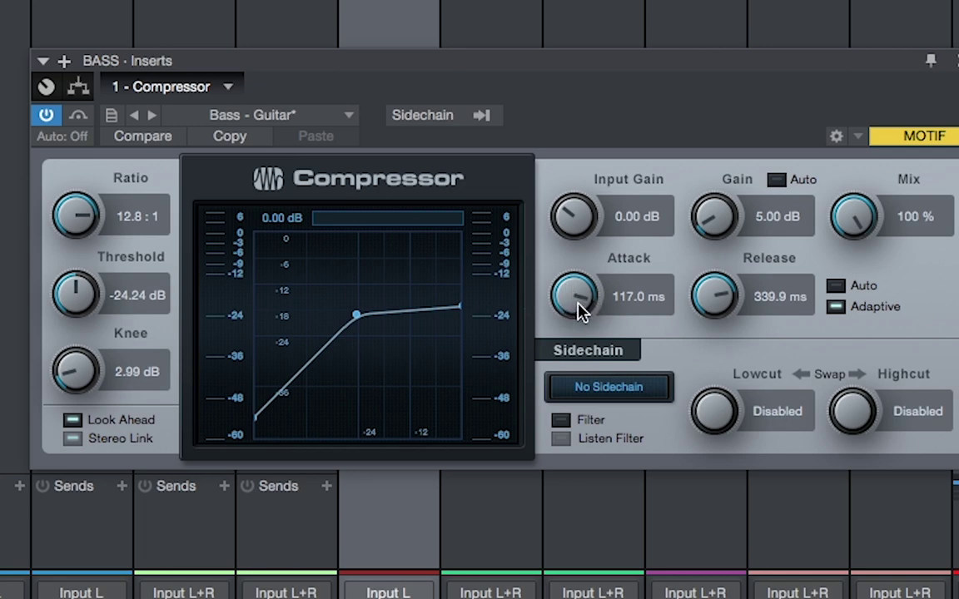
- Set the BASS Compressor's attack to 28.6 ms and its makeup gain to 6.44 dB
scroll(573, 295, down, 5)
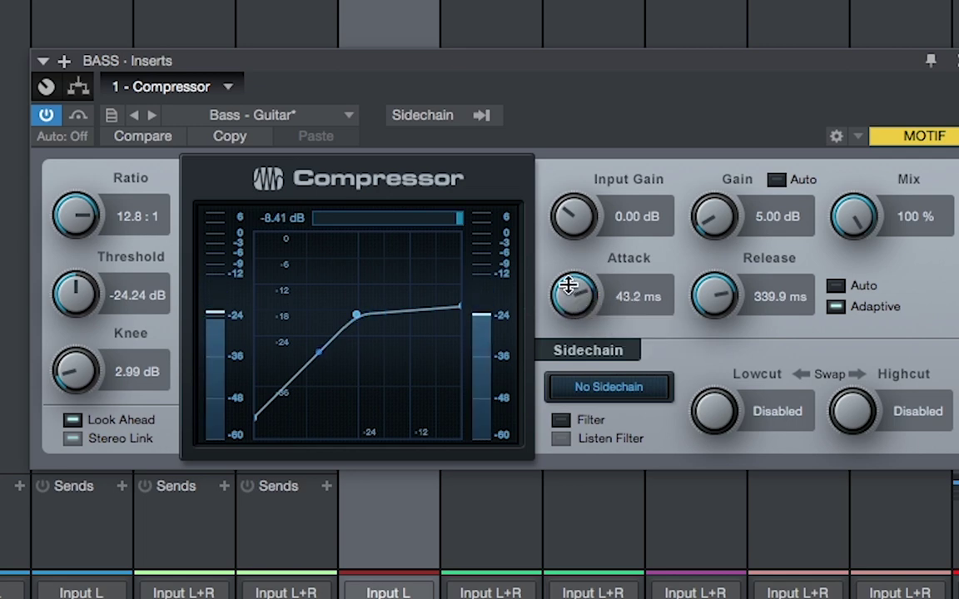
drag(569, 287, 568, 351)
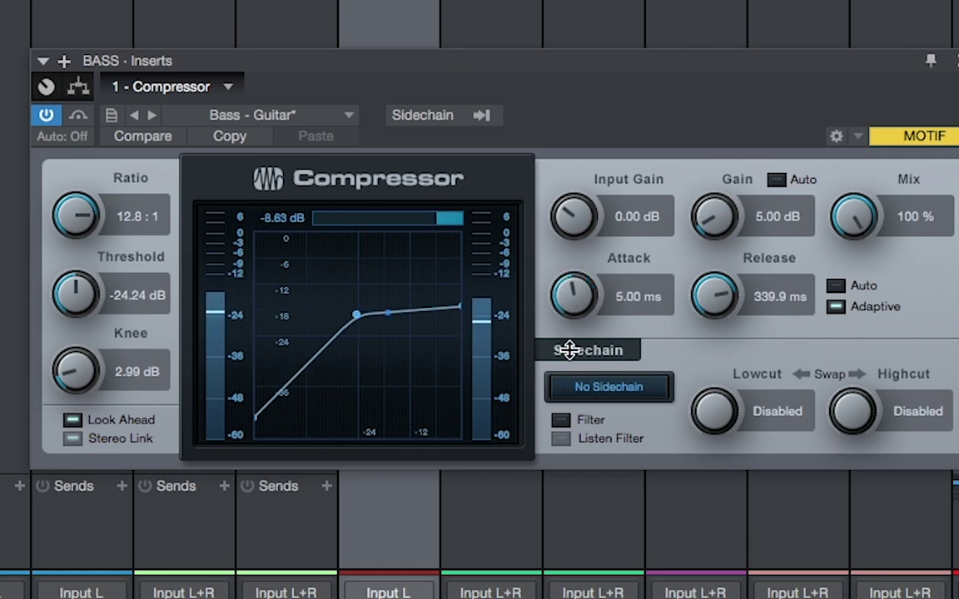
drag(570, 350, 559, 290)
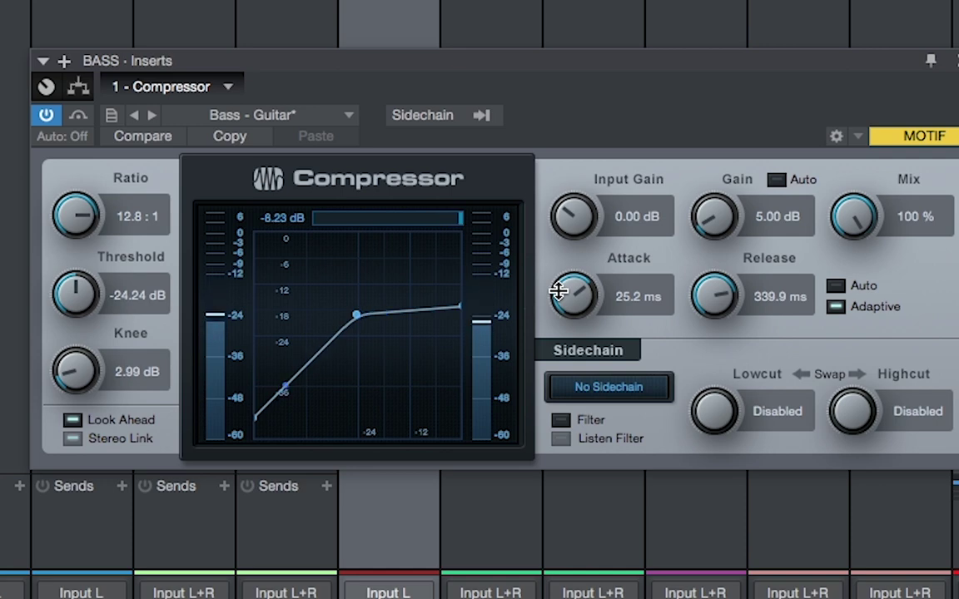
drag(558, 290, 559, 288)
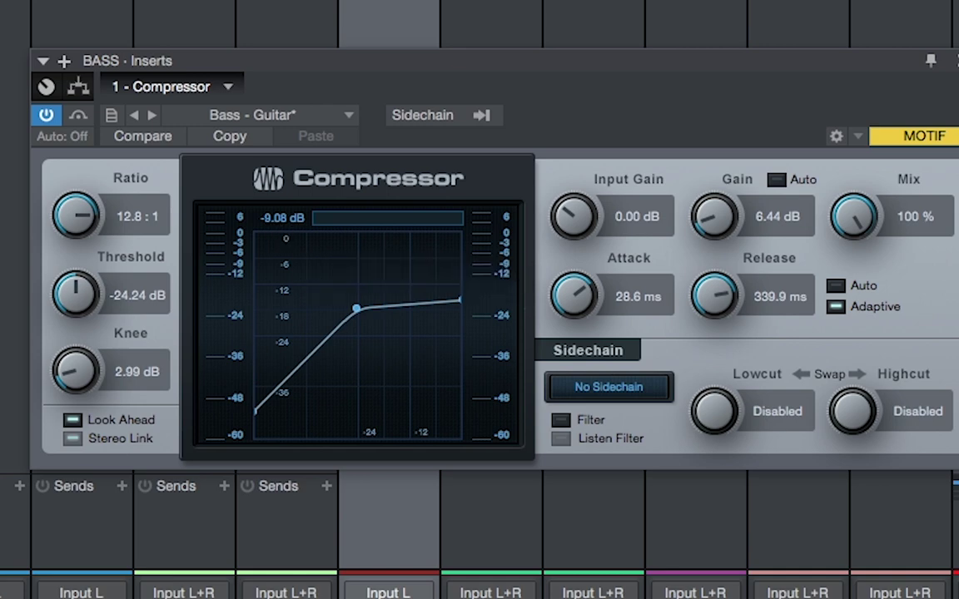
- Start playback to hear the BASS Compressor at 12.8:1 ratio and -24.24 dB threshold
key(space)
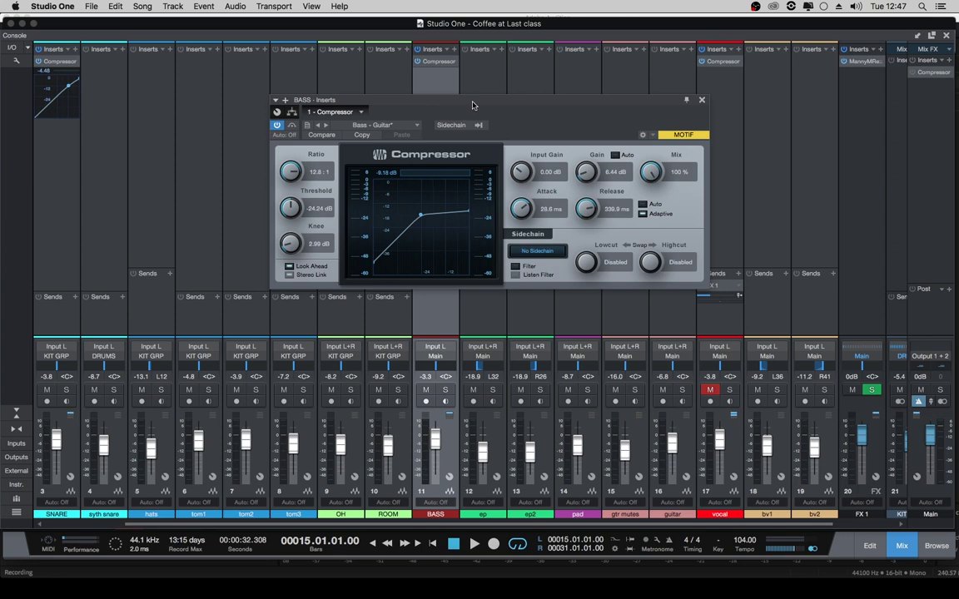
- Close the BASS Compressor window and insert Waves RCompressor Mono from the Recent list
drag(472, 104, 372, 144)
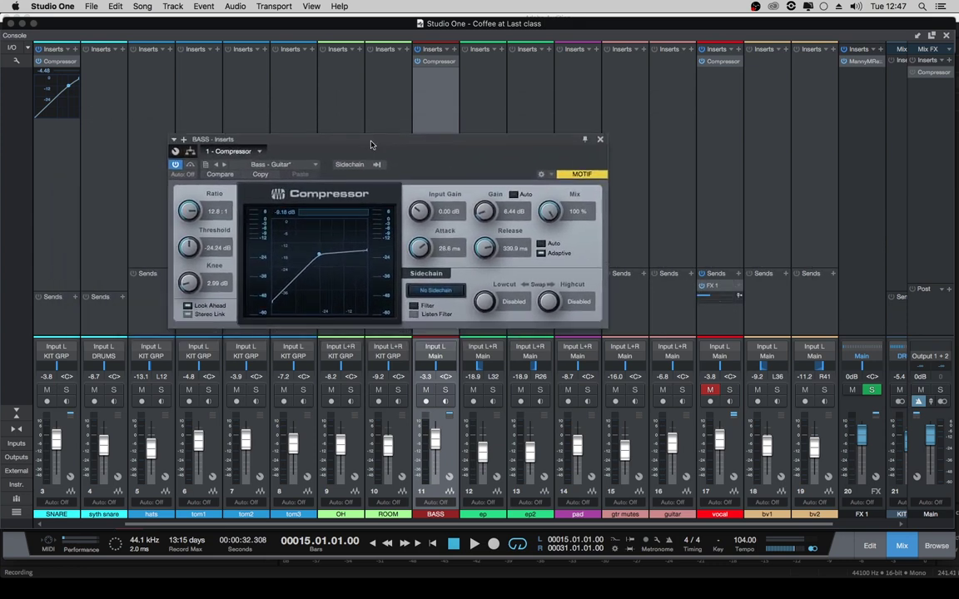
click(598, 144)
click(409, 50)
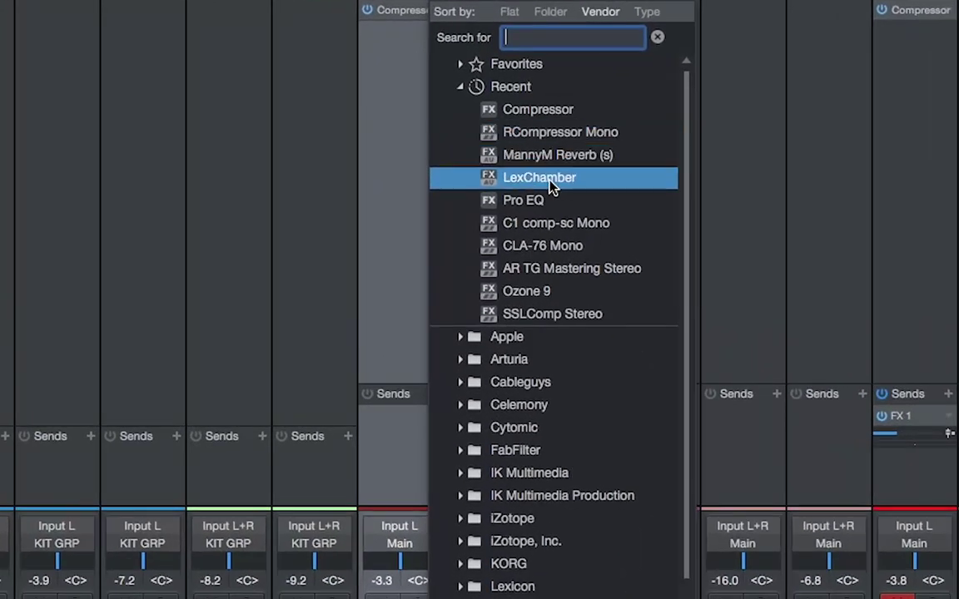
click(550, 133)
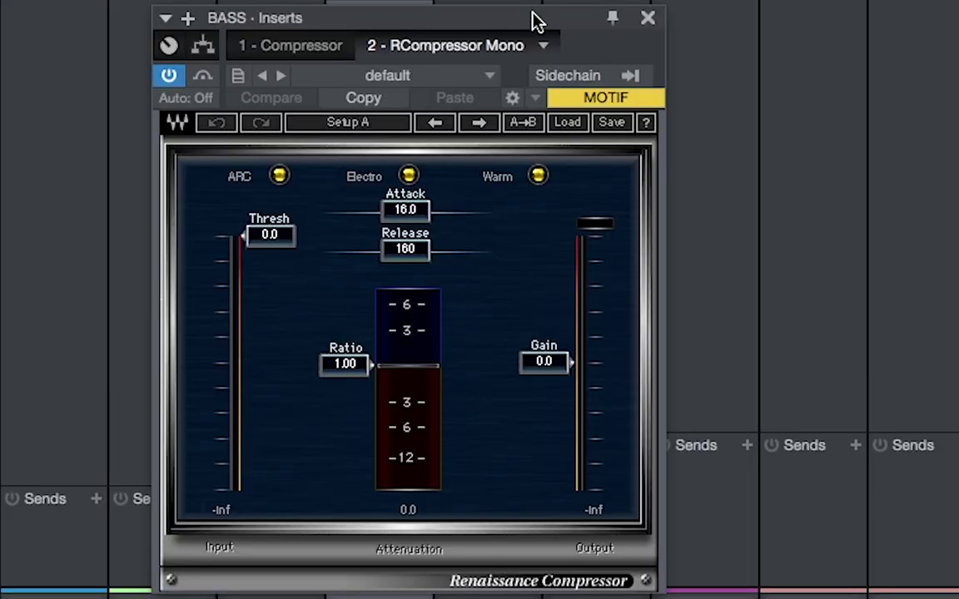
- Lower the BASS RCompressor threshold to -0.3 and raise its gain to 0.1
drag(536, 21, 533, 21)
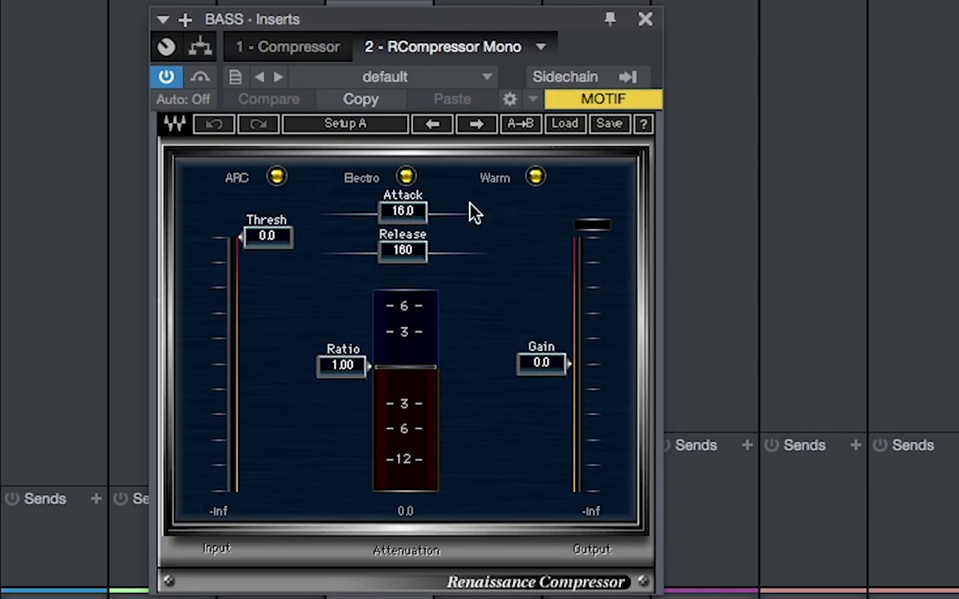
mouse_move(268, 237)
mouse_down()
mouse_move(268, 259)
mouse_move(268, 236)
mouse_move(281, 245)
mouse_up()
drag(342, 365, 342, 365)
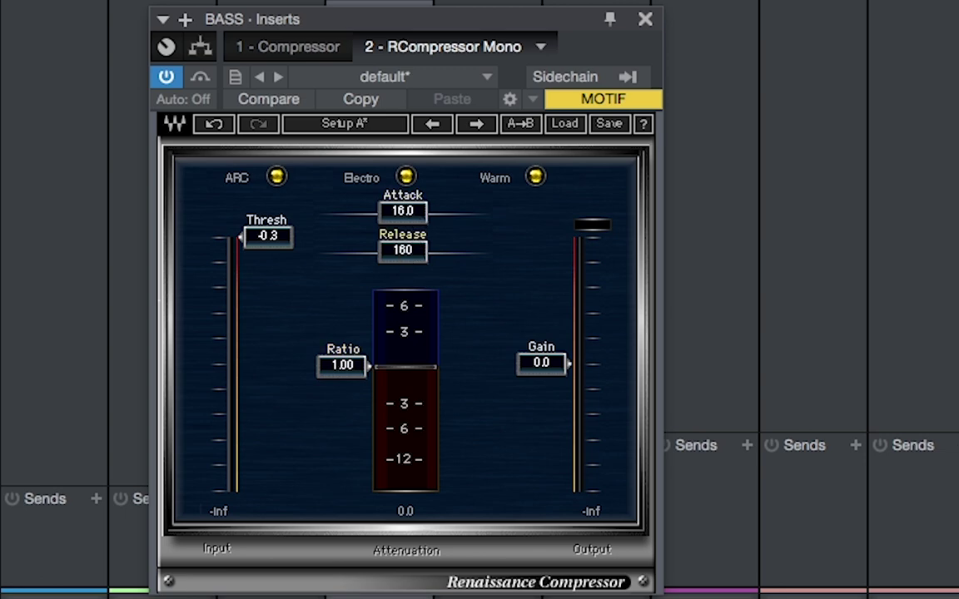
key(Tab)
key(Up)
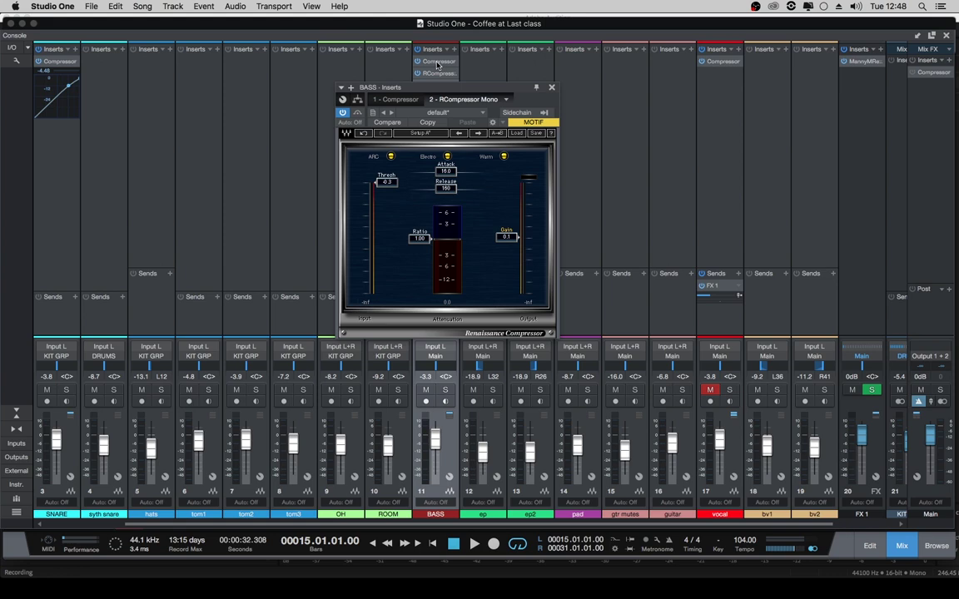
click(437, 62)
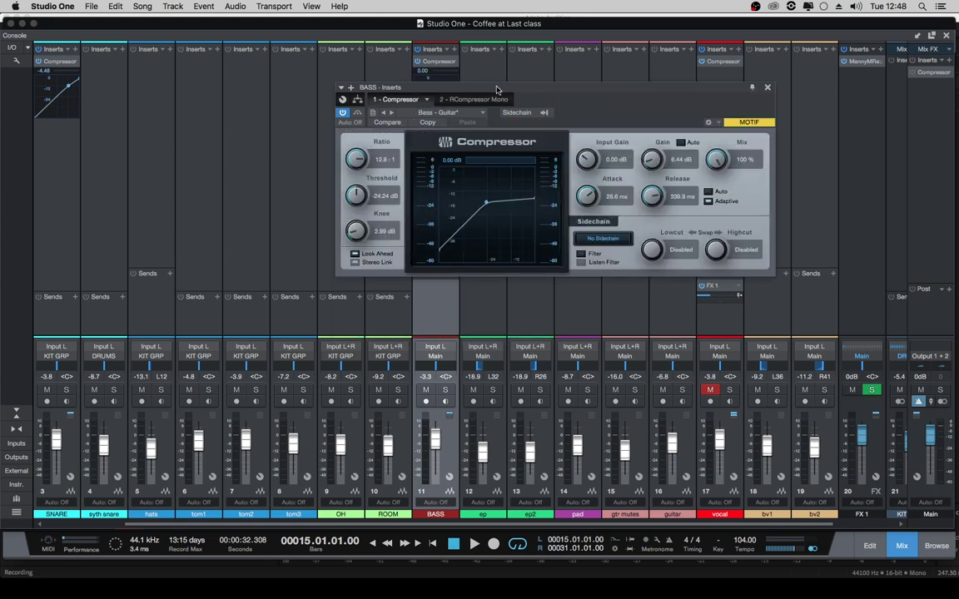
drag(497, 90, 428, 110)
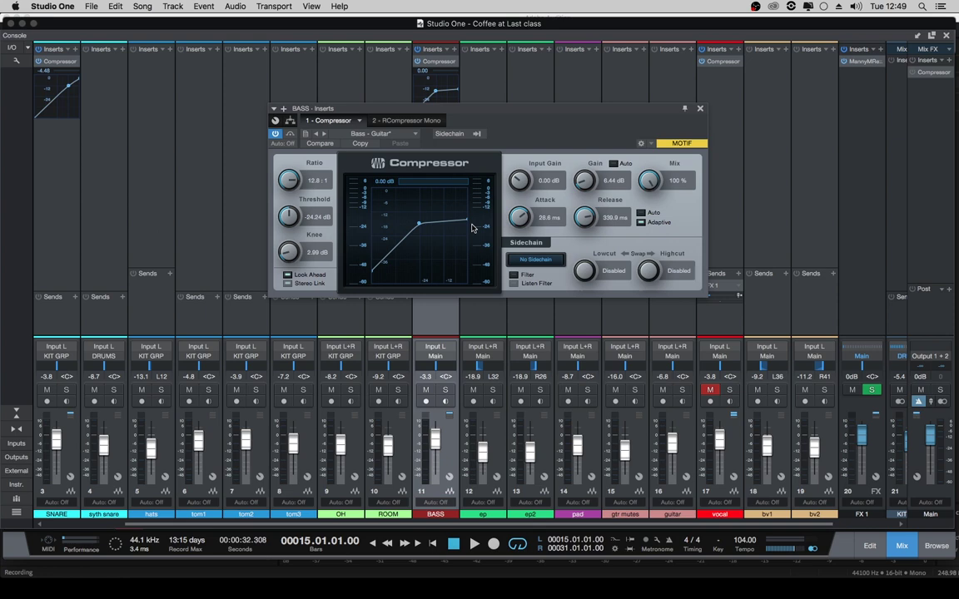
click(701, 110)
click(436, 124)
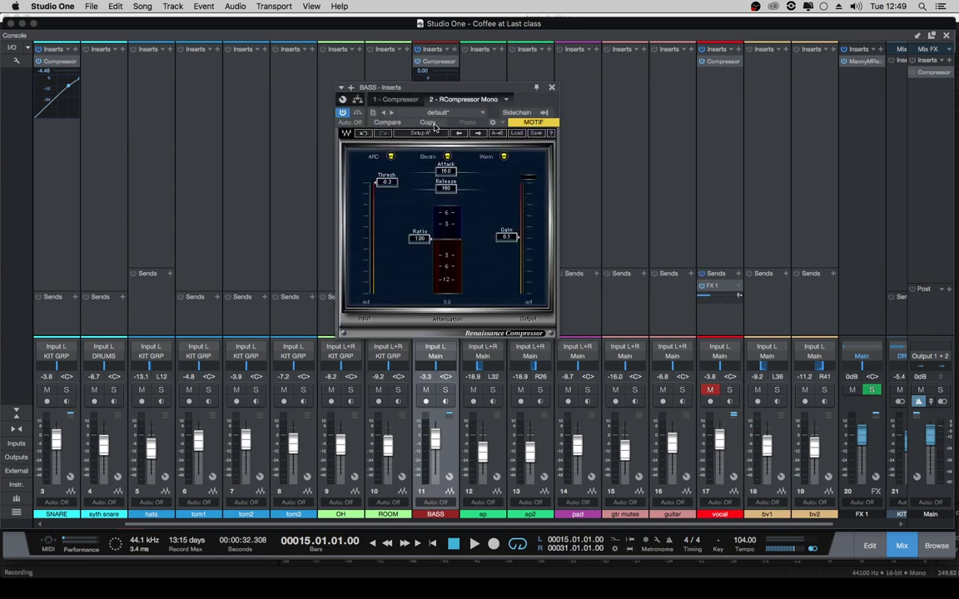
- Set the RCompressor to threshold -10.7, ratio 6.87, attack 5.38 and release 1726
drag(462, 87, 590, 73)
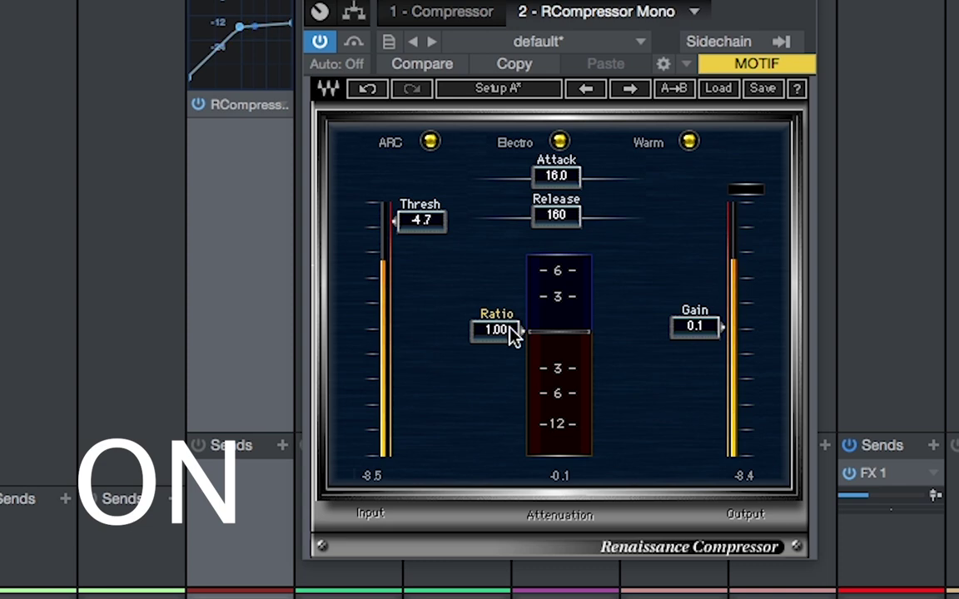
drag(414, 220, 397, 267)
drag(510, 341, 510, 405)
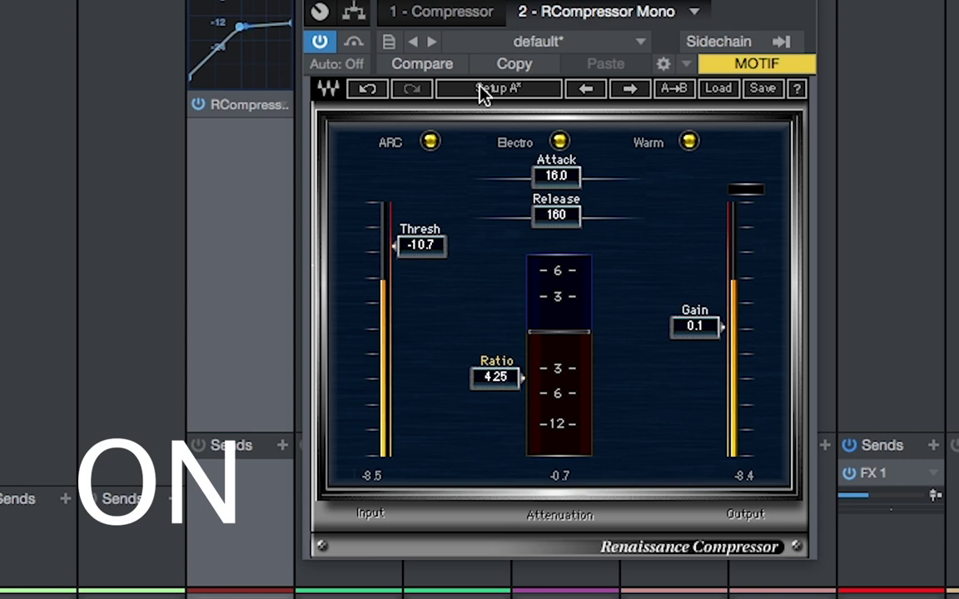
click(556, 177)
drag(556, 177, 535, 177)
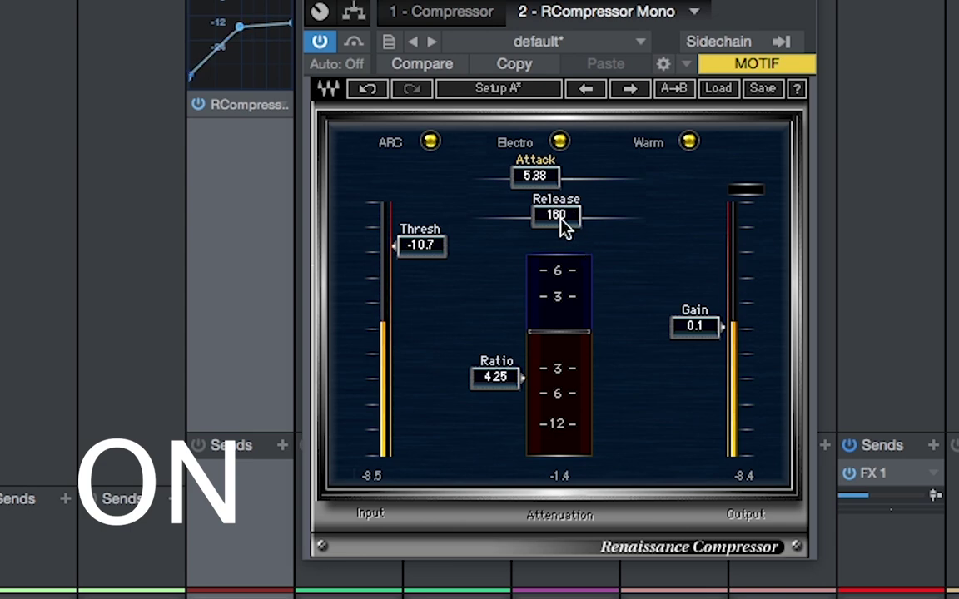
drag(561, 218, 604, 218)
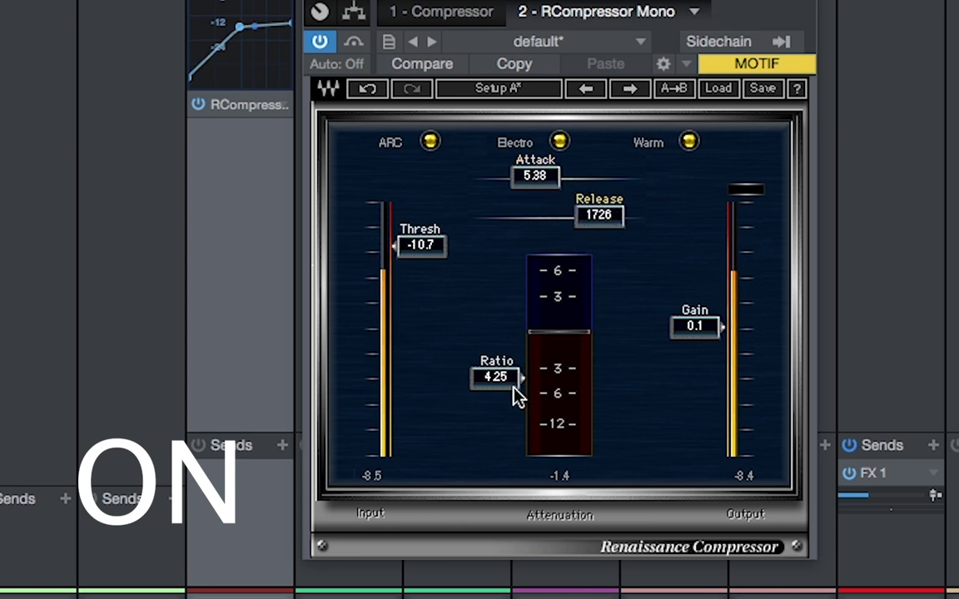
drag(504, 384, 503, 402)
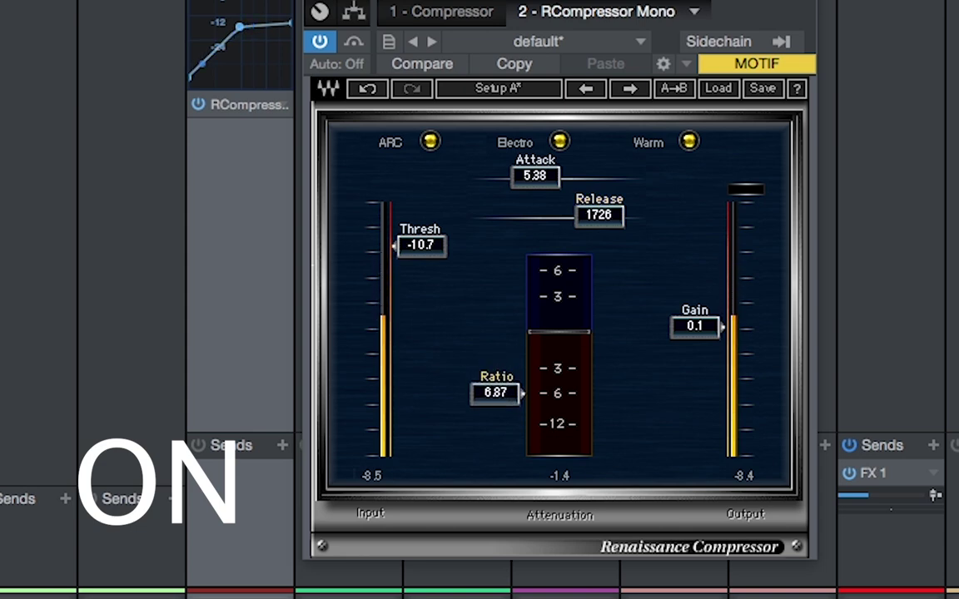
- Raise the RCompressor make-up gain to 1.8, comparing against the bypassed sound
click(320, 43)
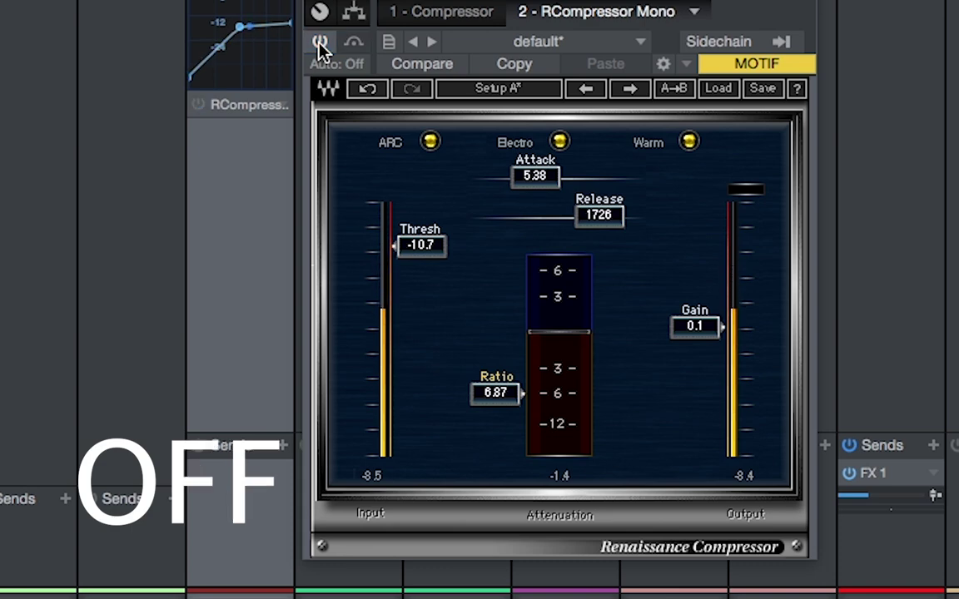
click(321, 44)
drag(695, 325, 695, 321)
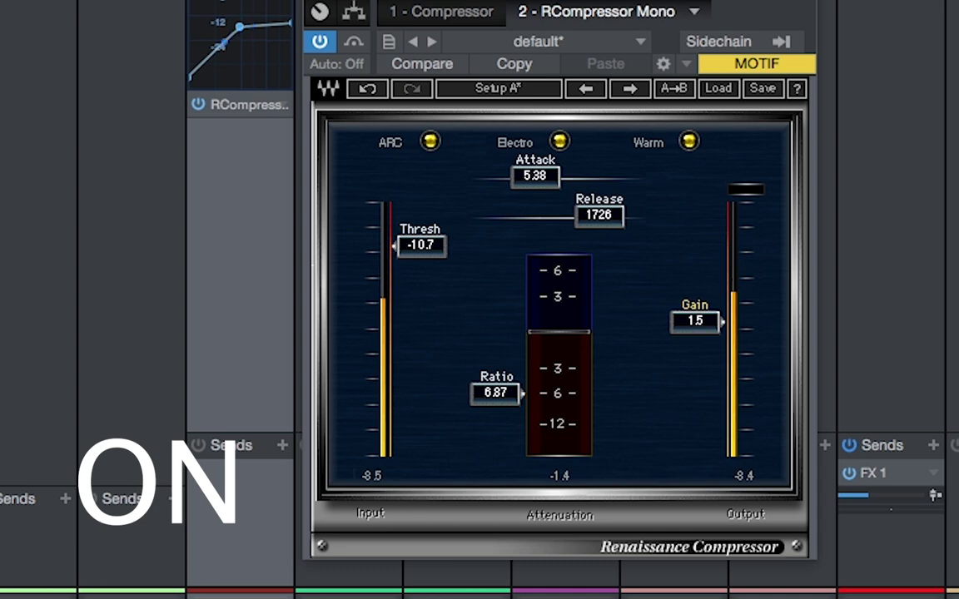
click(321, 43)
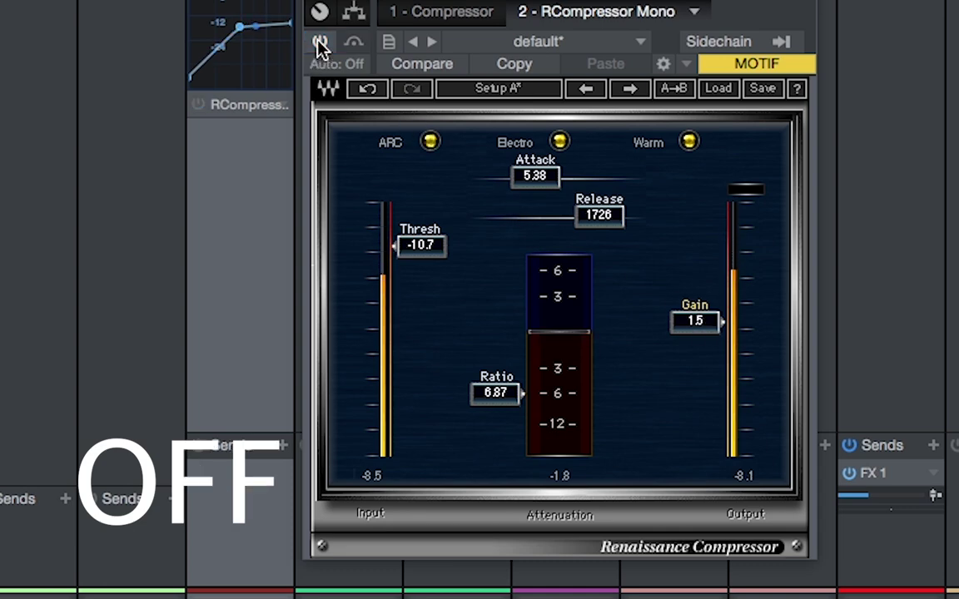
click(320, 44)
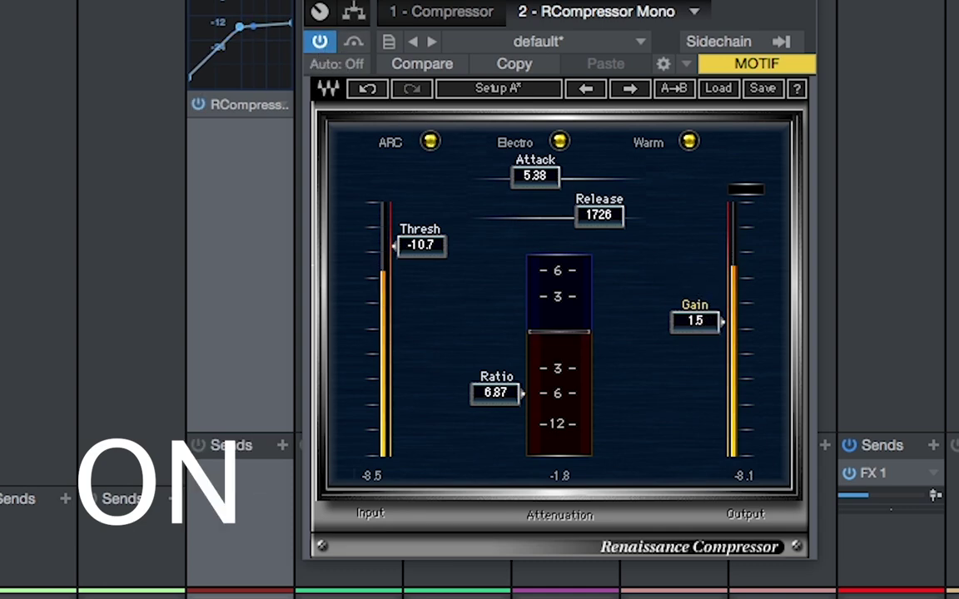
drag(695, 320, 703, 317)
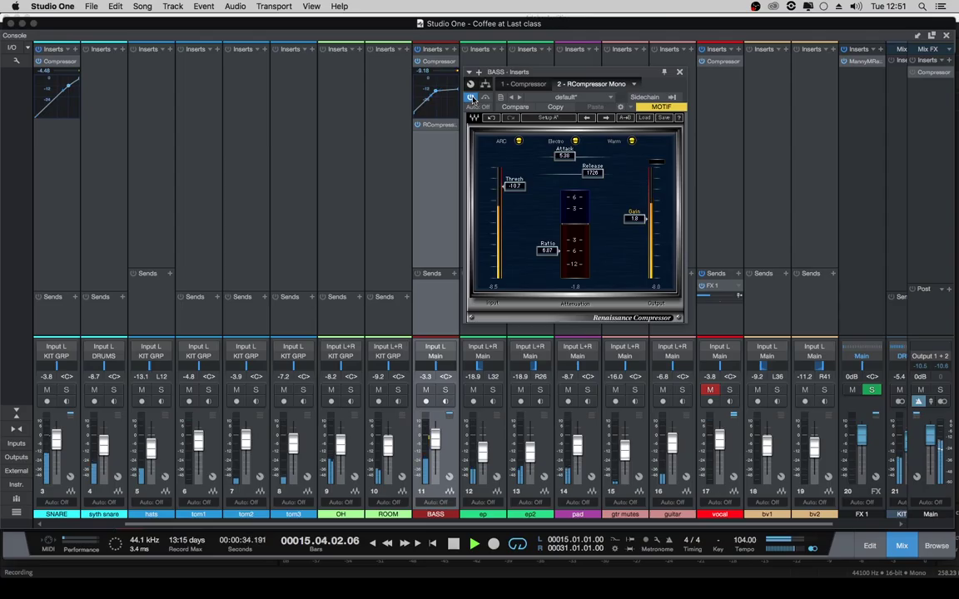
- Stop playback and close the RCompressor Mono editor
key(space)
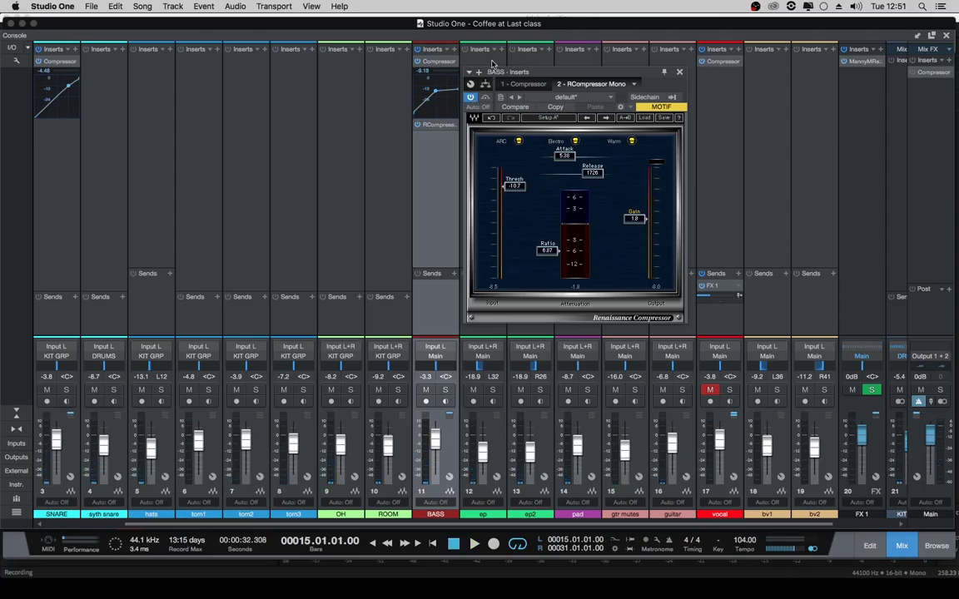
click(430, 123)
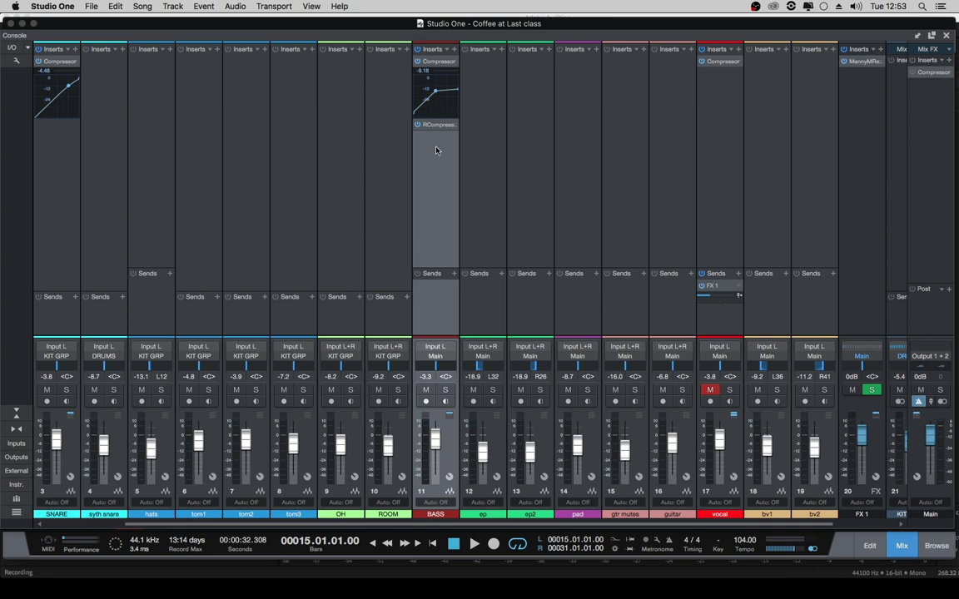
- Enable the Main strip's Compressor insert and open its Pump-preset editor
click(943, 175)
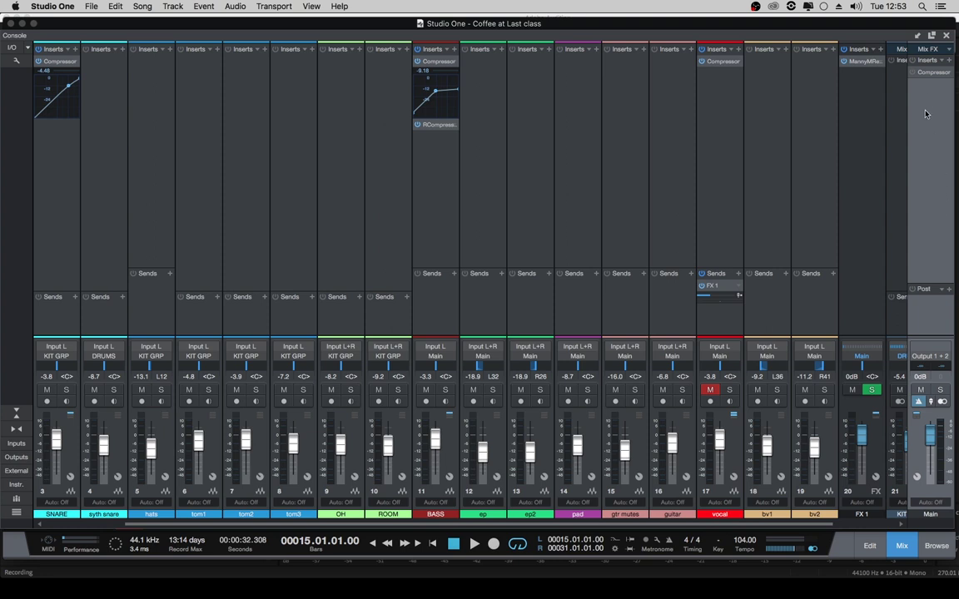
click(924, 76)
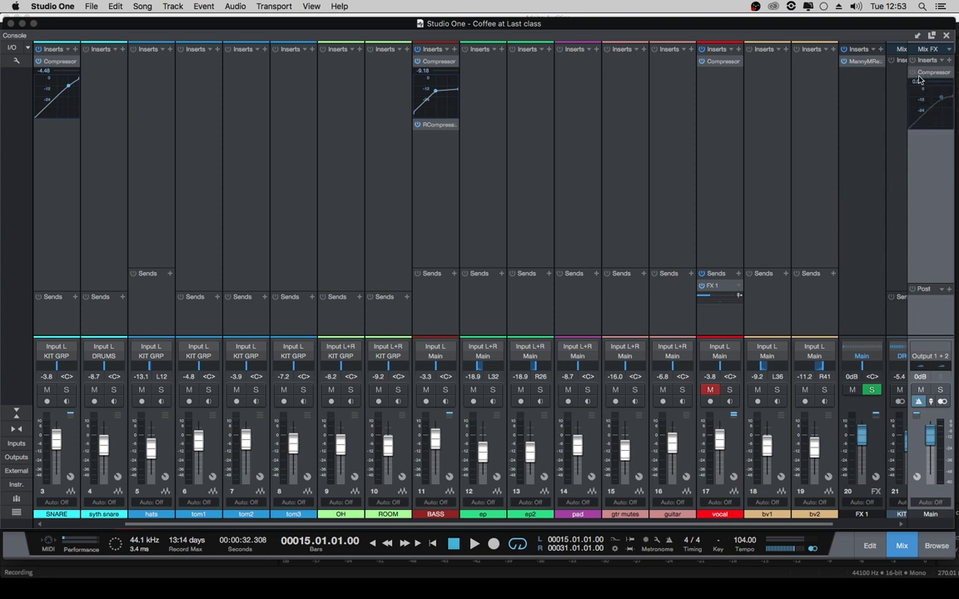
click(928, 74)
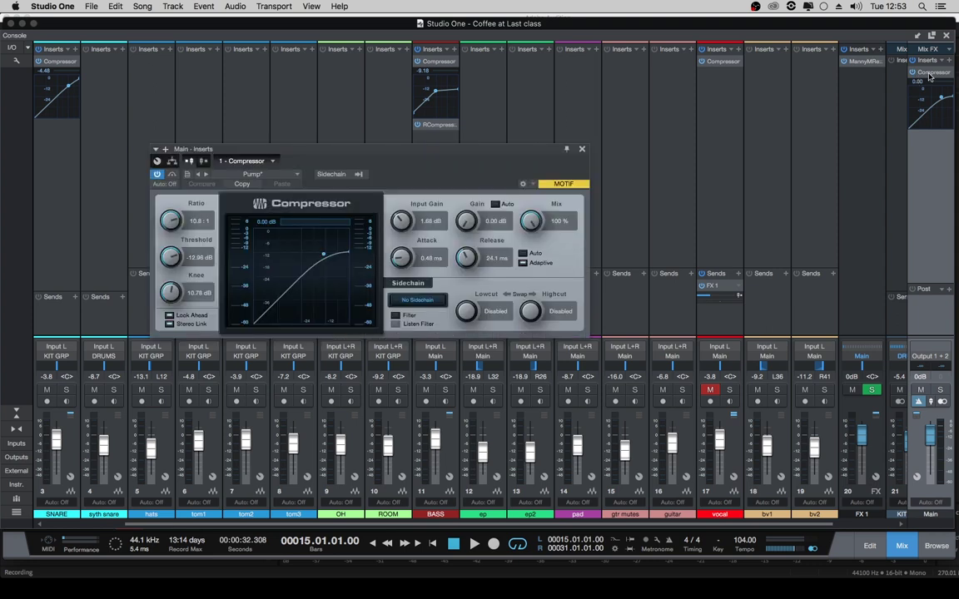
drag(432, 151, 661, 119)
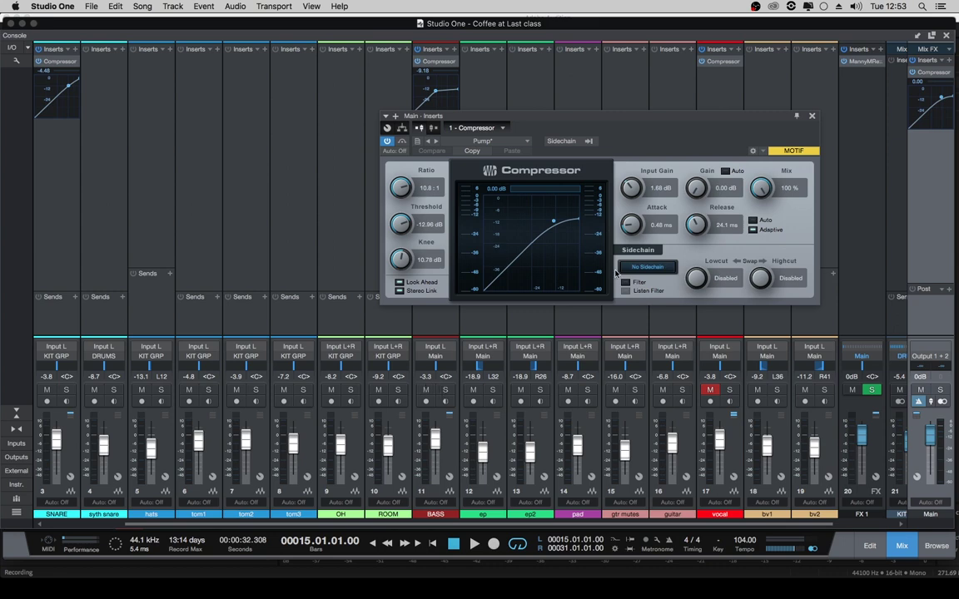
- Move the Main Compressor editor down and to the right
drag(475, 119, 519, 171)
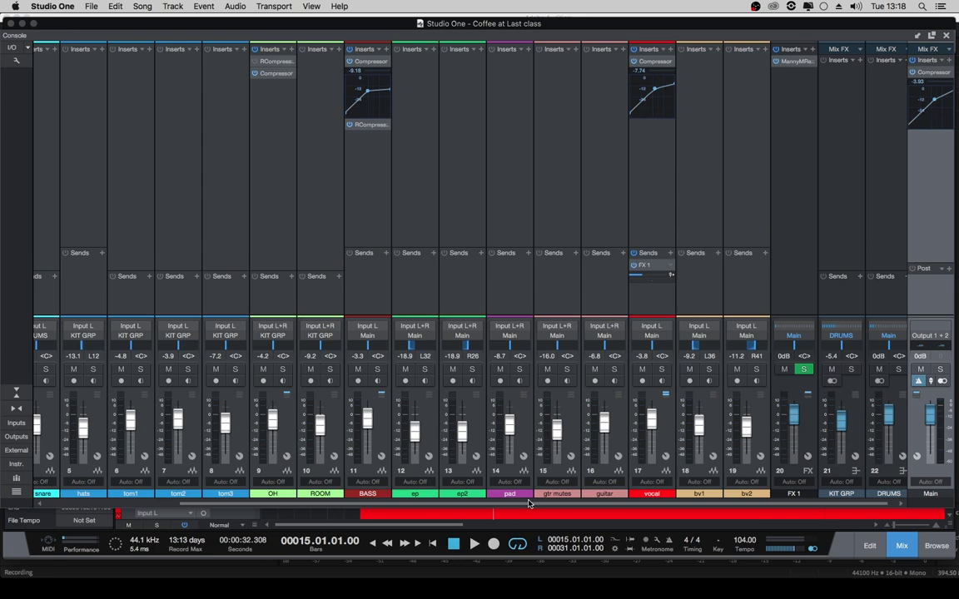
- Reopen the BASS Compressor editor showing 12.8:1 ratio, -24.24 dB threshold, 28.6 ms attack
click(369, 62)
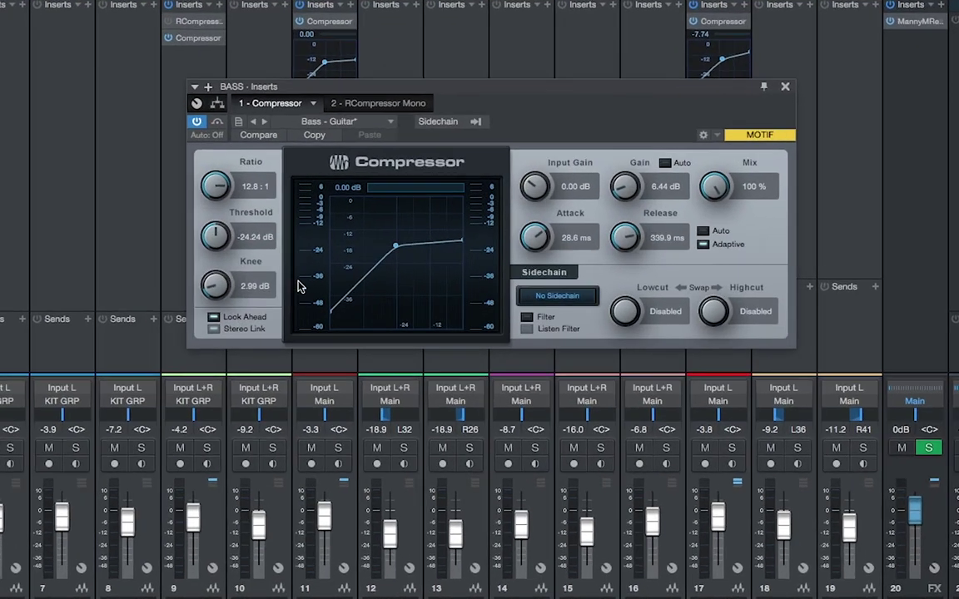